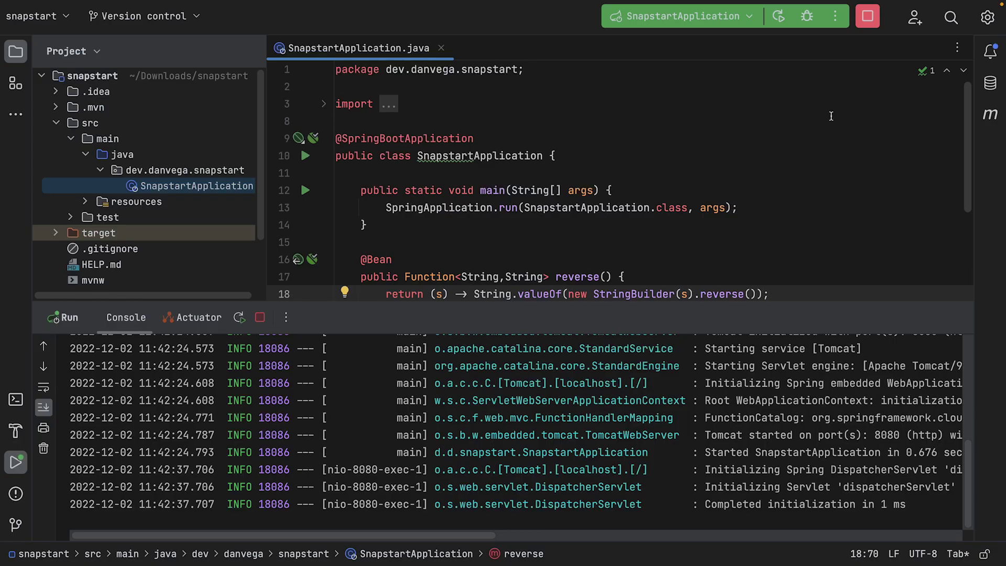
Step: Stop the running SnapstartApplication with Cmd+F2 and hide its Run output panel
{"action": "key", "text": "super+F2"}
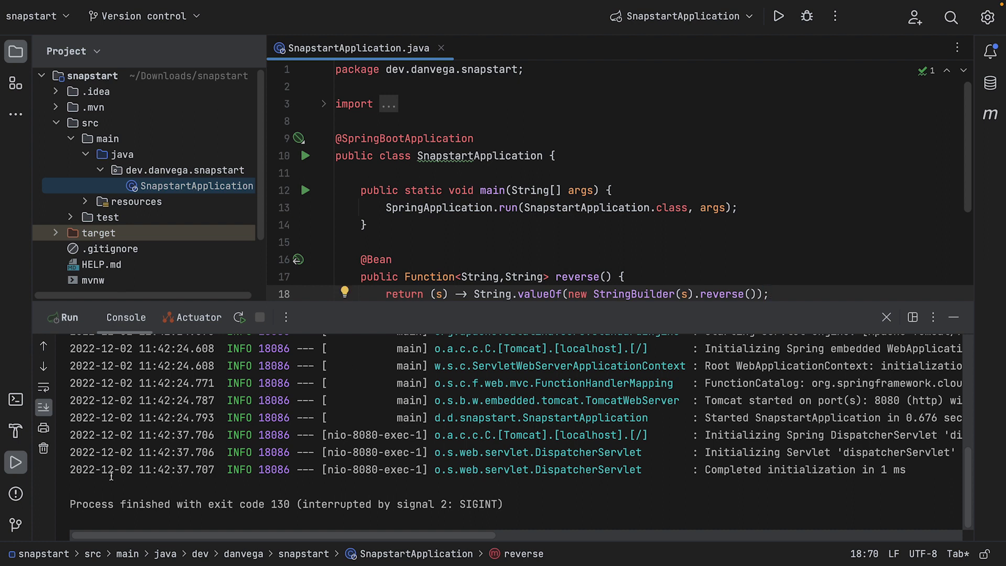
{"action": "left_click", "coordinate": [16, 461]}
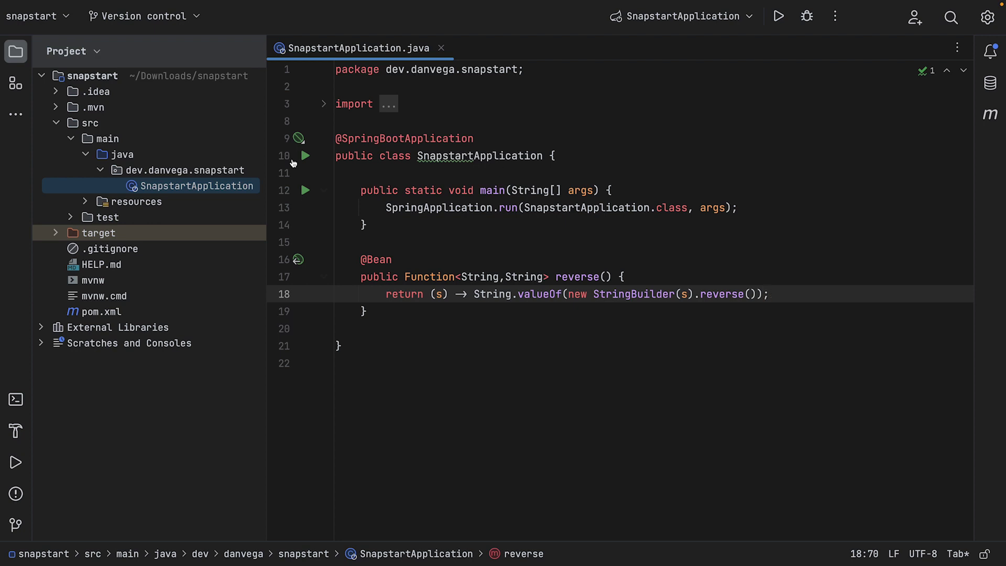
Step: Add a spring-cloud-function-adapter-aws dependency with groupId org.springframework.cloud to pom.xml
{"action": "left_click", "coordinate": [162, 311]}
{"action": "scroll", "coordinate": [544, 304], "scroll_direction": "down", "scroll_amount": 3}
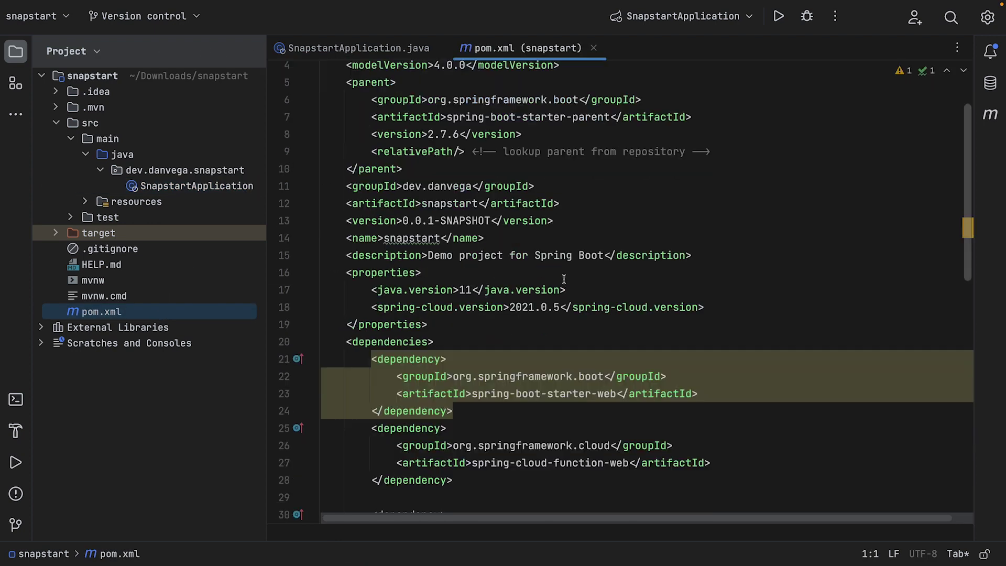
{"action": "scroll", "coordinate": [543, 303], "scroll_direction": "down", "scroll_amount": 2}
{"action": "left_click", "coordinate": [531, 361]}
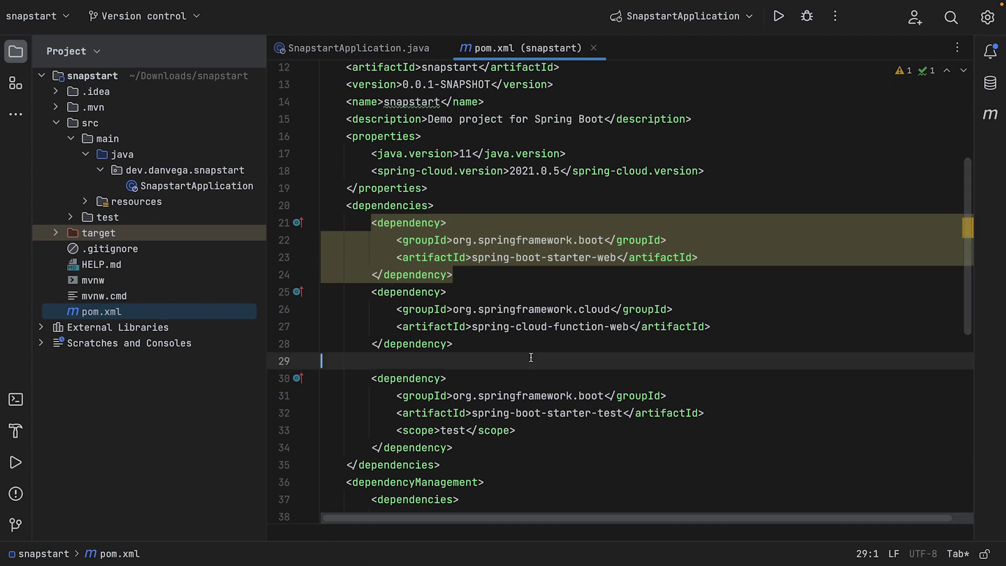
{"action": "type", "text": "<d"}
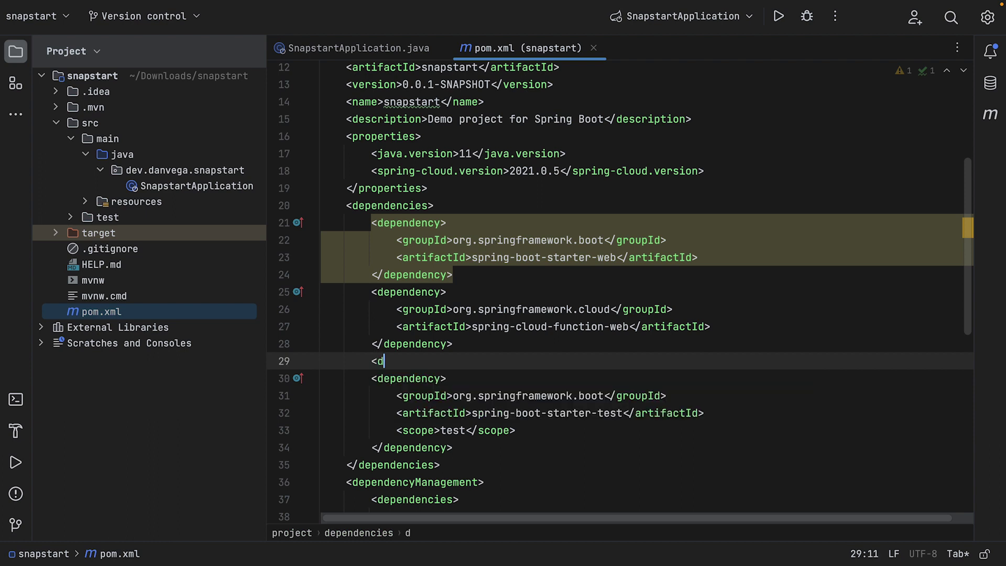
{"action": "key", "text": "Return"}
{"action": "type", "text": "spring-cloud"}
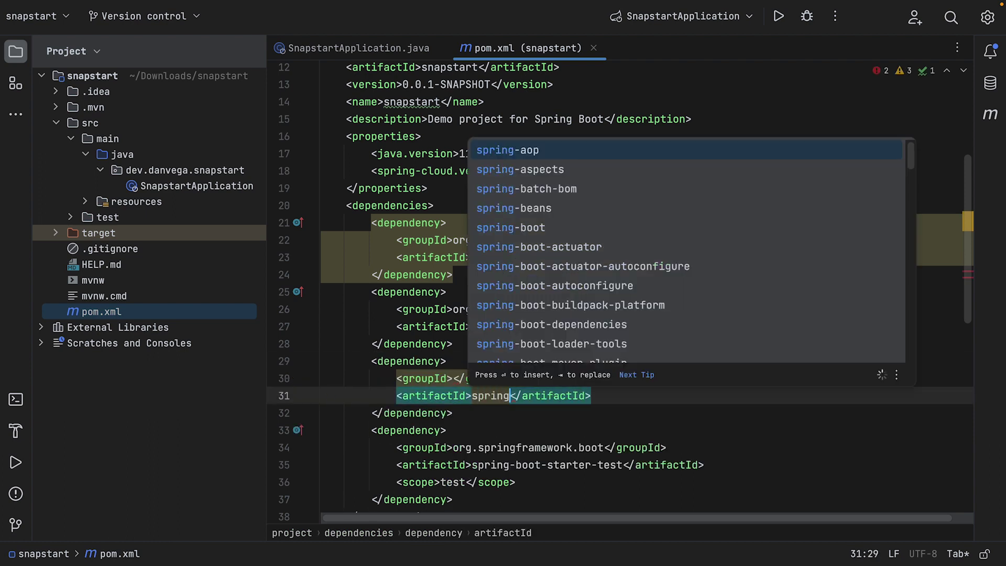
{"action": "type", "text": "-fu"}
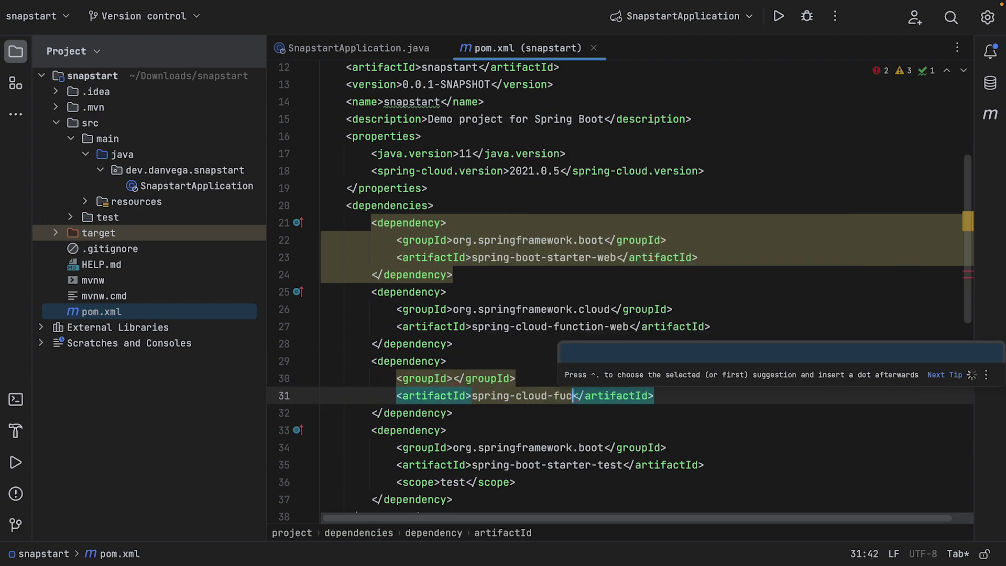
{"action": "type", "text": "nction-a"}
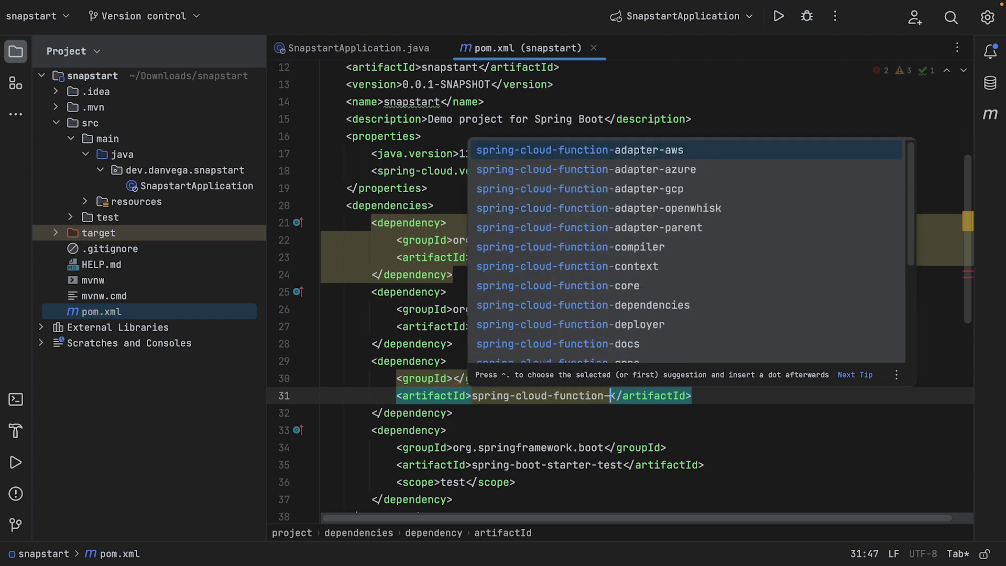
{"action": "key", "text": "Return"}
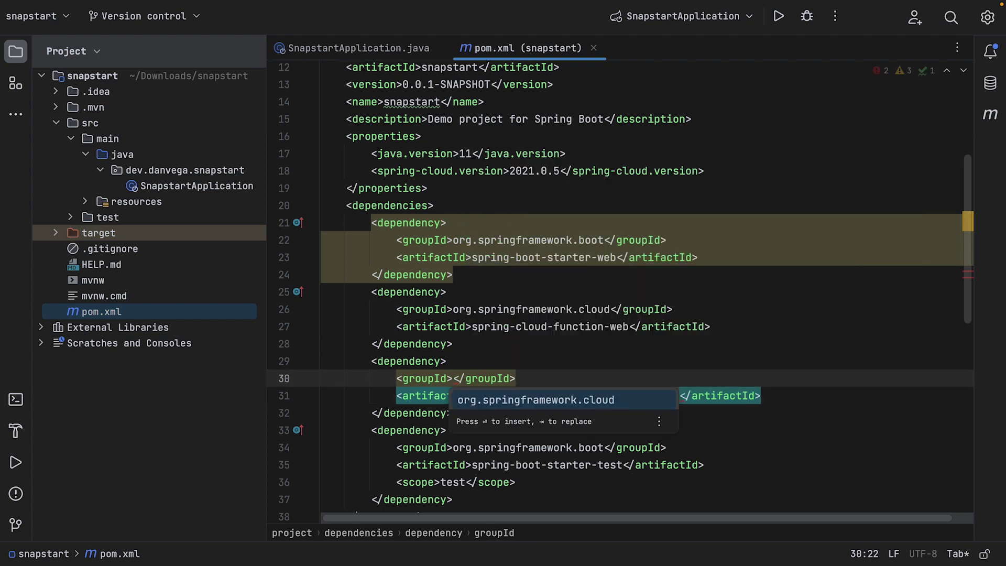
{"action": "key", "text": "Return"}
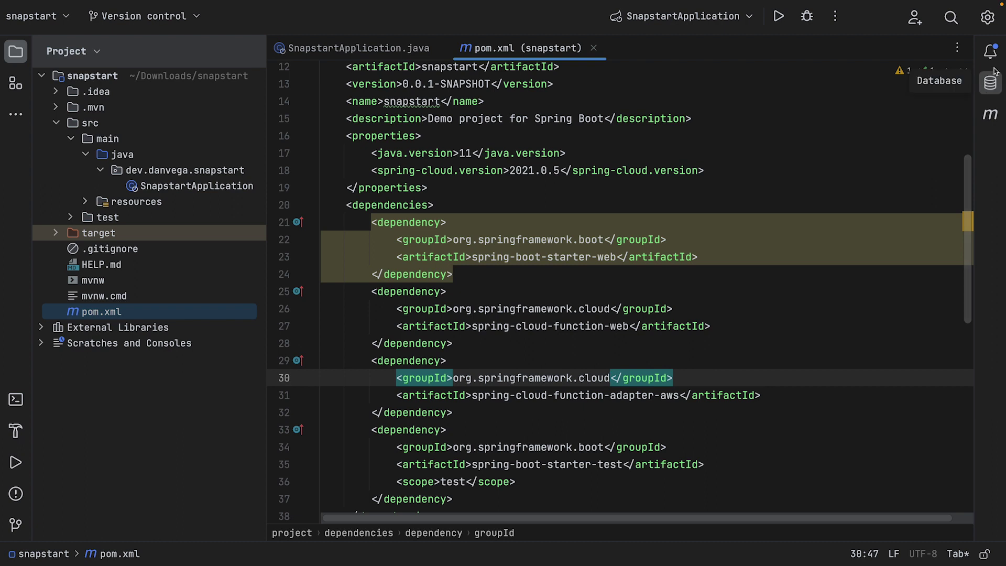
{"action": "scroll", "coordinate": [751, 241], "scroll_direction": "down", "scroll_amount": 2}
{"action": "scroll", "coordinate": [548, 265], "scroll_direction": "down", "scroll_amount": 7}
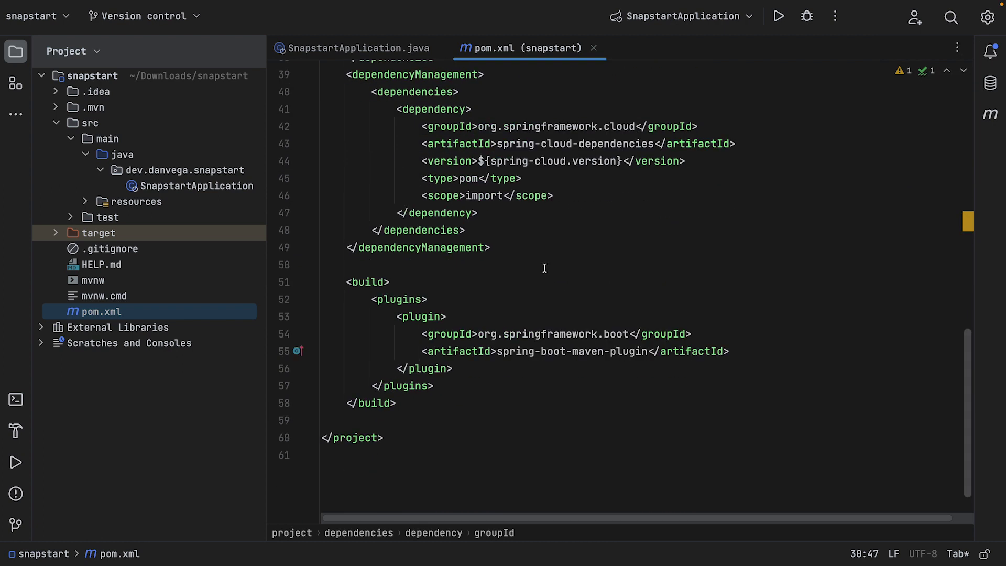
{"action": "left_click", "coordinate": [439, 402]}
Step: Replace the pom.xml build section with the 'sh' template's deploy, thin-layout and shade plugins
{"action": "left_click_drag", "start_coordinate": [439, 402], "coordinate": [254, 292]}
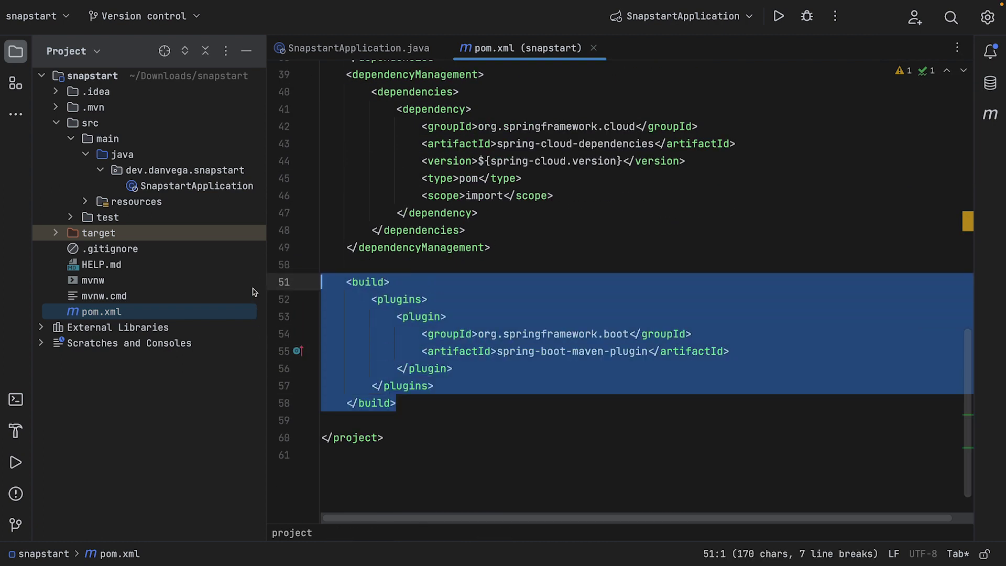
{"action": "key", "text": "BackSpace"}
{"action": "type", "text": "sh"}
{"action": "key", "text": "Tab"}
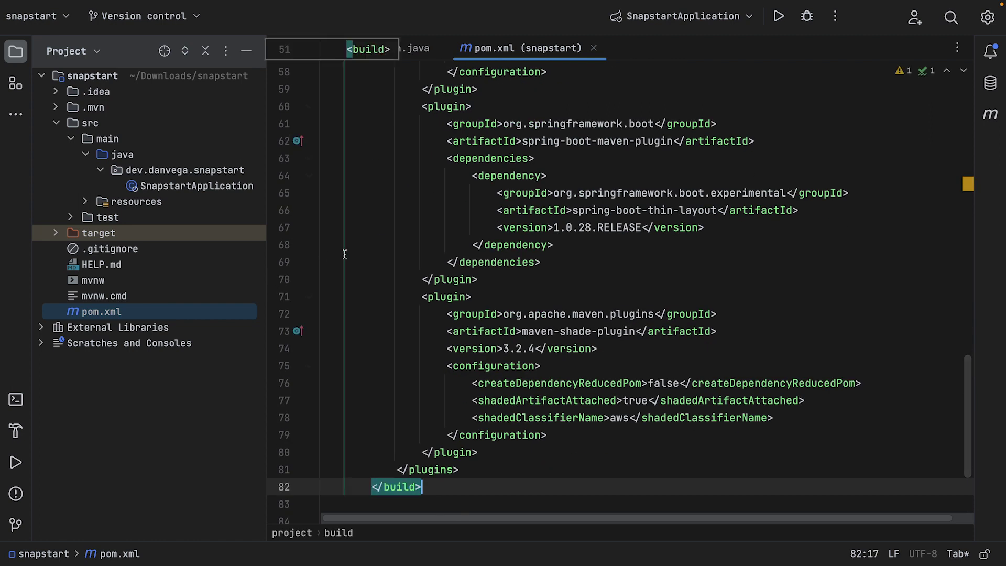
{"action": "scroll", "coordinate": [578, 253], "scroll_direction": "up", "scroll_amount": 3}
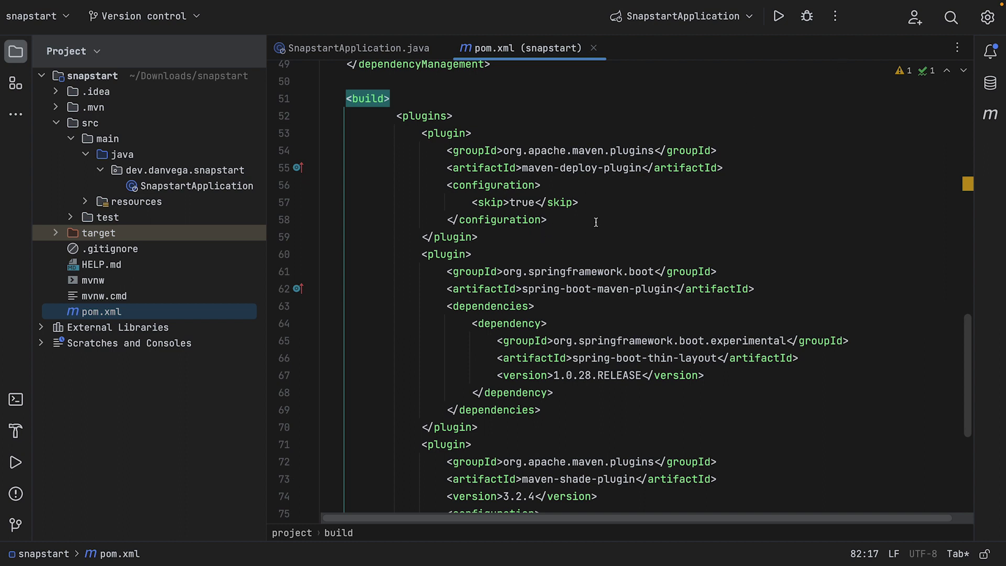
{"action": "left_click", "coordinate": [16, 400]}
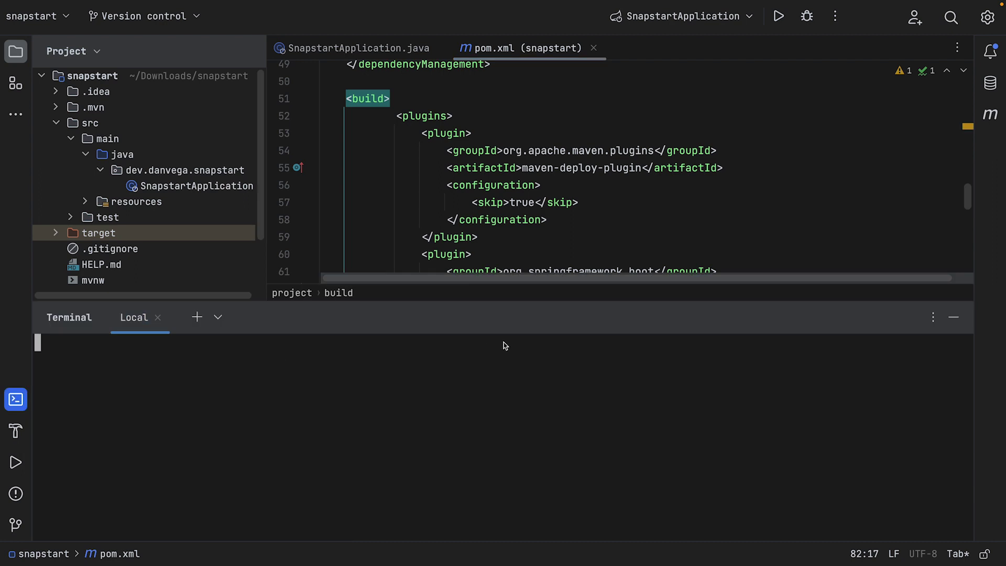
Step: Build the project with mvn clean package in the terminal
{"action": "type", "text": "mvn "}
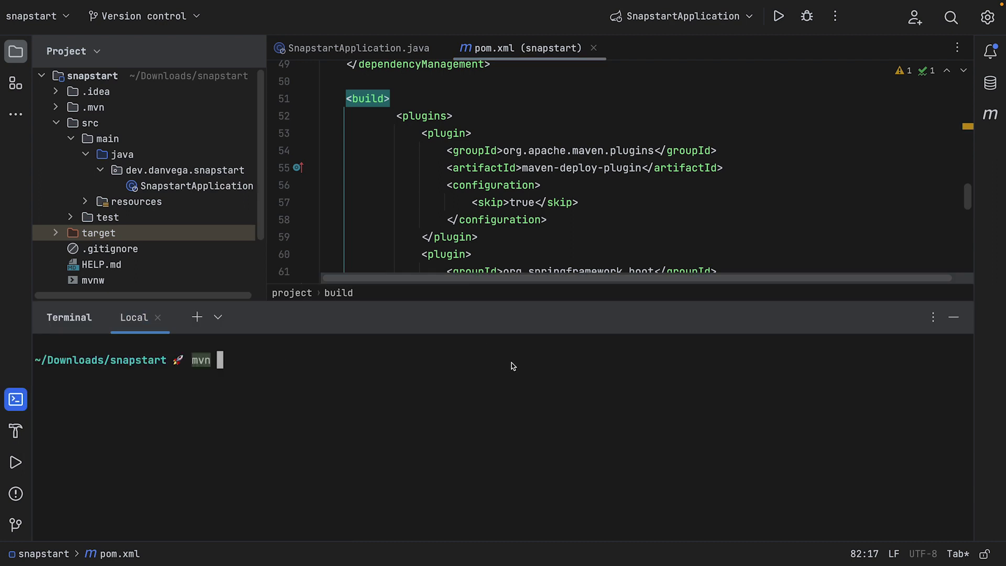
{"action": "type", "text": "clean package"}
{"action": "key", "text": "Return"}
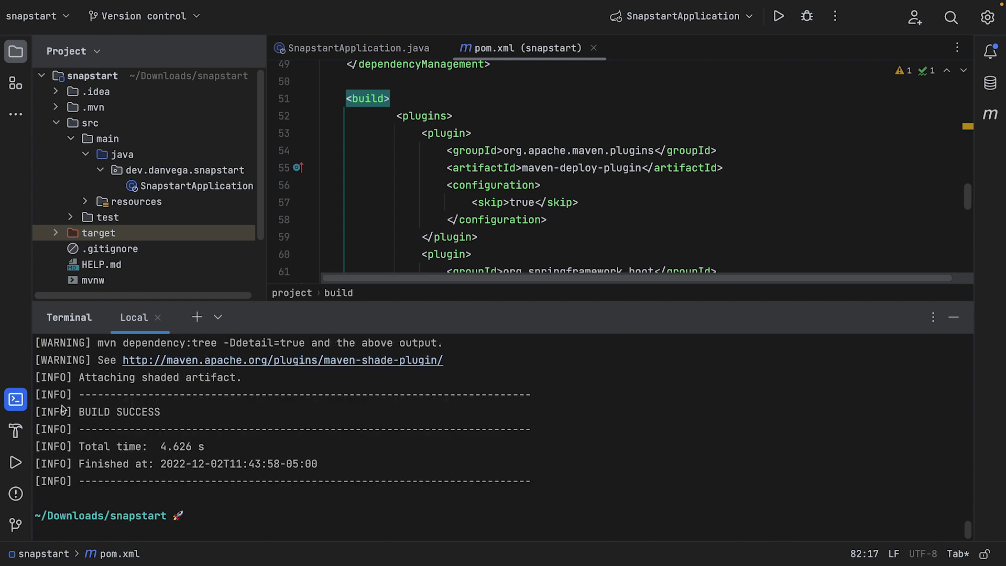
{"action": "key", "text": "alt+F12"}
Step: Expand the target folder and widen the Project panel to locate snapstart-0.0.1-SNAPSHOT-aws.jar
{"action": "left_click", "coordinate": [114, 237]}
{"action": "double_click", "coordinate": [114, 234]}
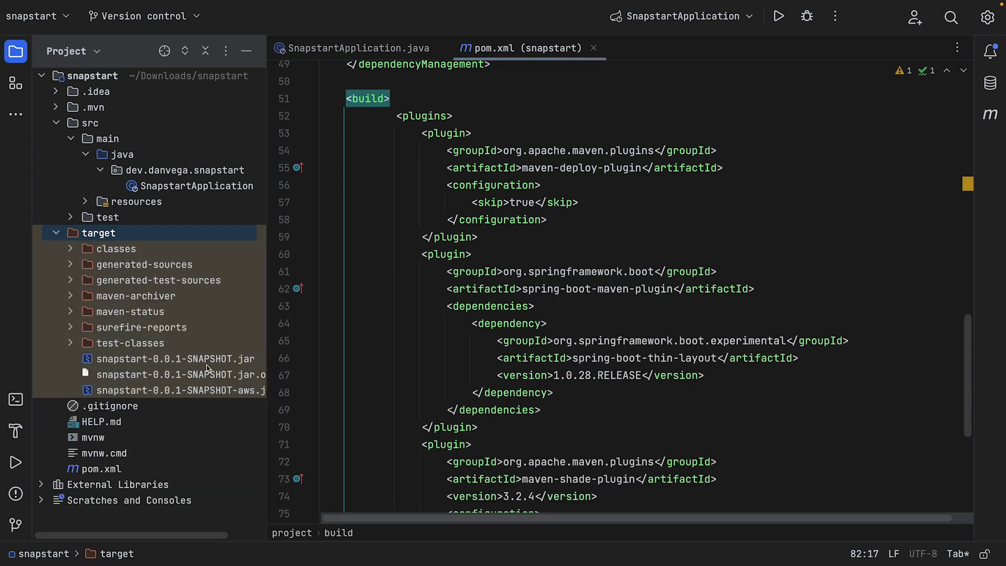
{"action": "left_click_drag", "start_coordinate": [269, 338], "coordinate": [330, 340]}
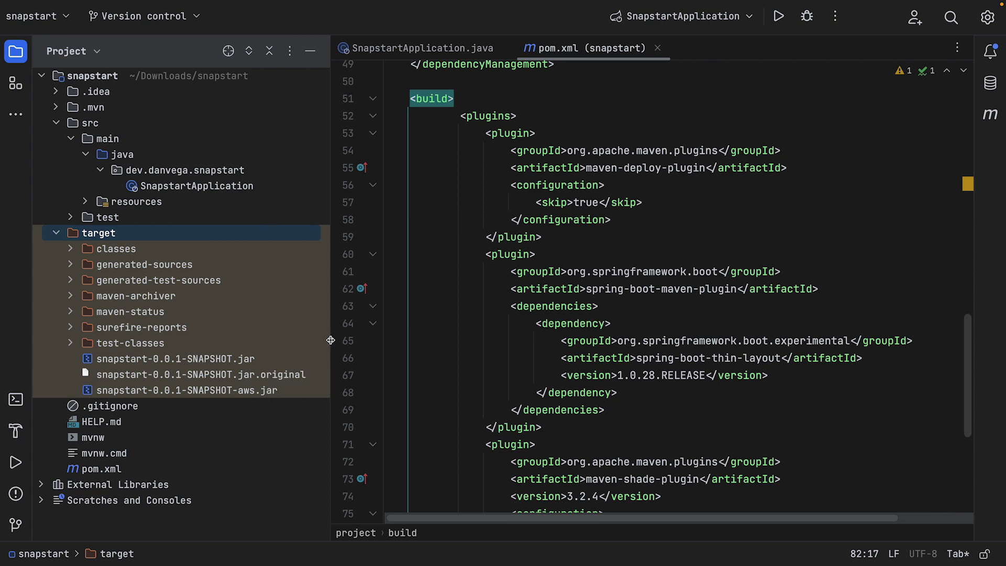
{"action": "left_click", "coordinate": [239, 396]}
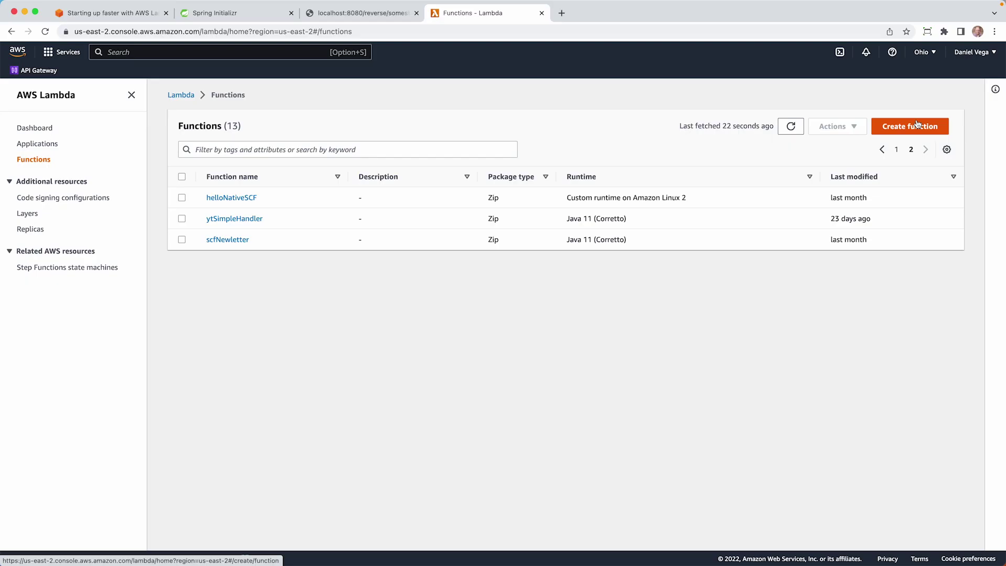
{"action": "left_click", "coordinate": [907, 125]}
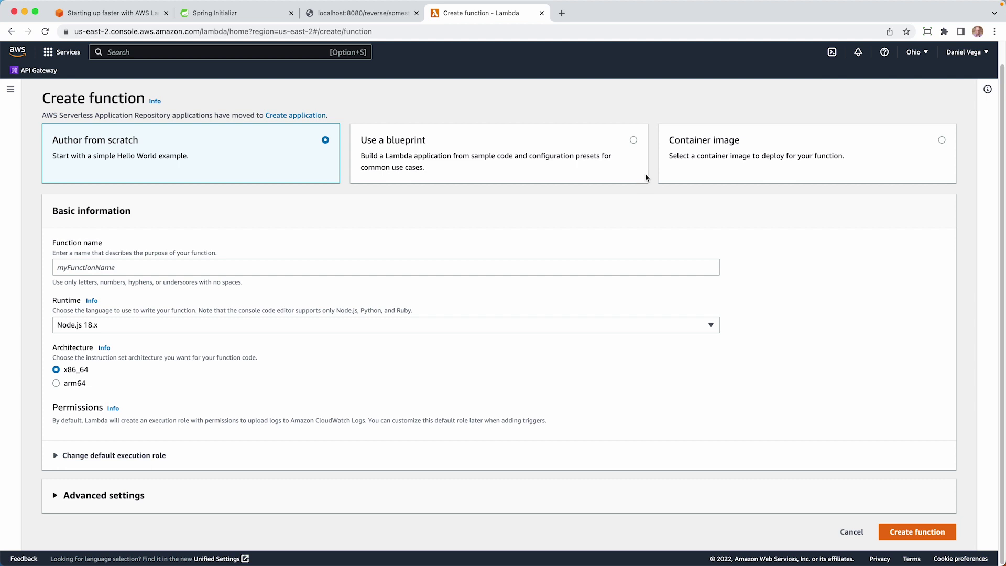
Step: Create a Lambda function named scfReverse with the Java 11 (Corretto) runtime
{"action": "left_click", "coordinate": [214, 271]}
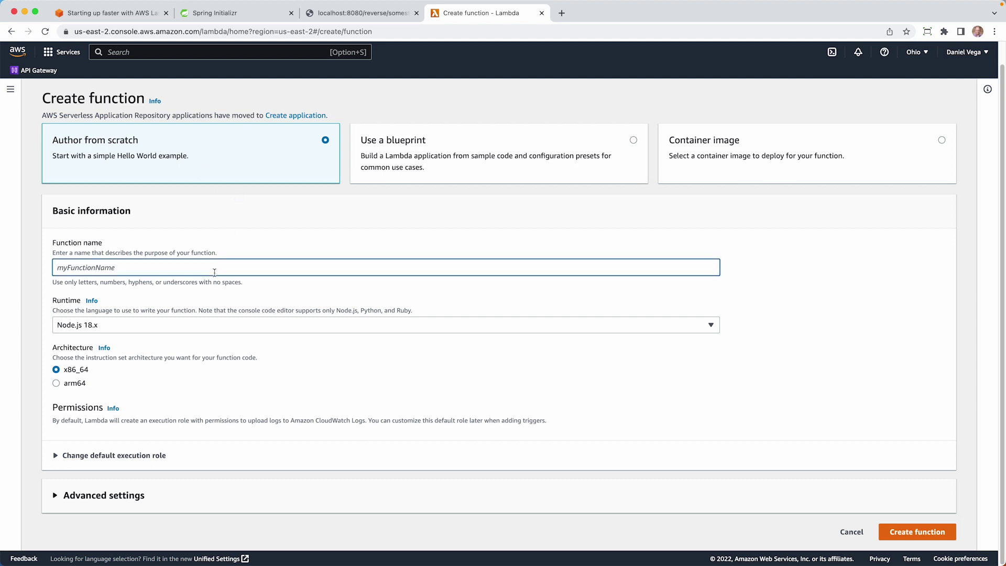
{"action": "type", "text": "scfReverse"}
{"action": "key", "text": "Tab"}
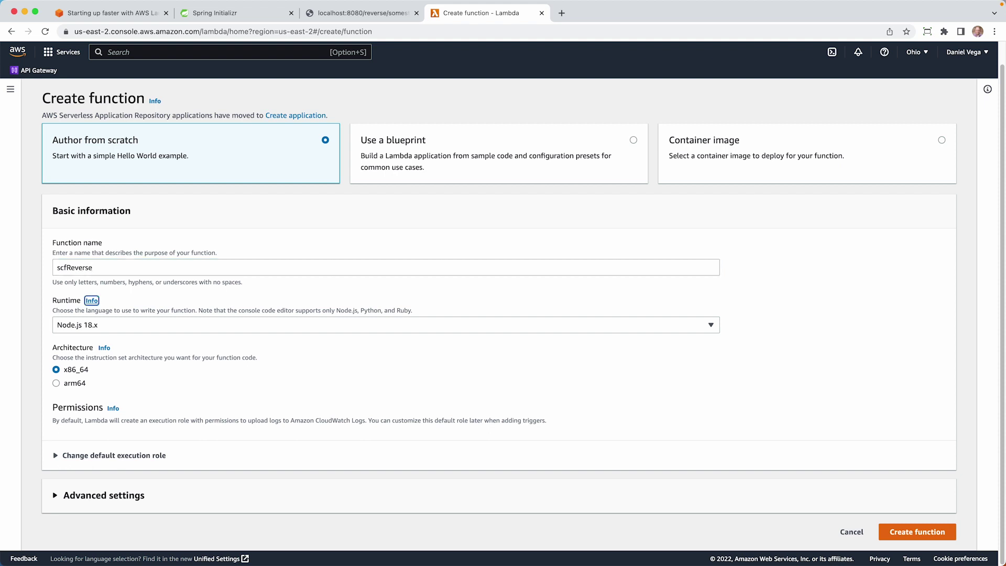
{"action": "left_click", "coordinate": [212, 330]}
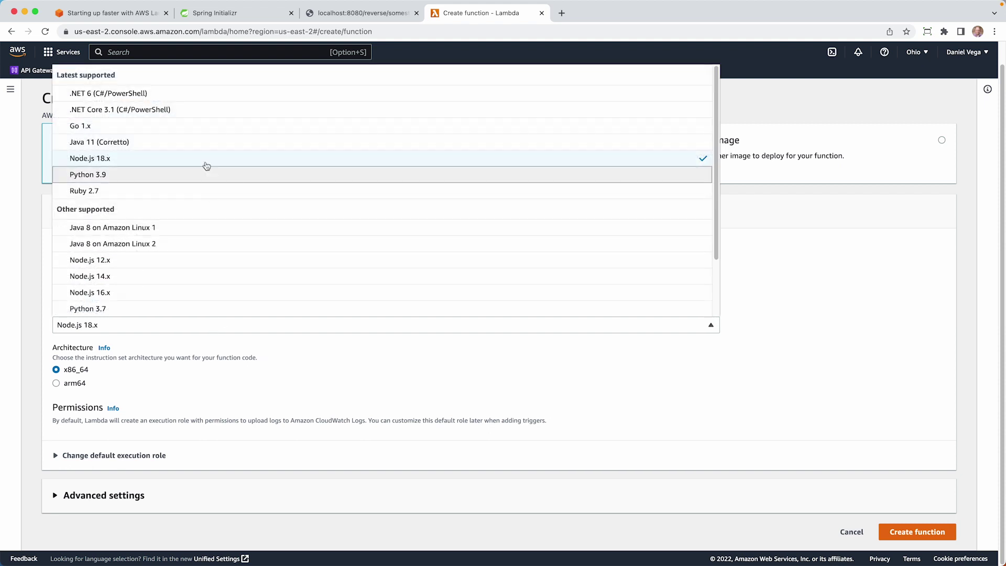
{"action": "left_click", "coordinate": [204, 143]}
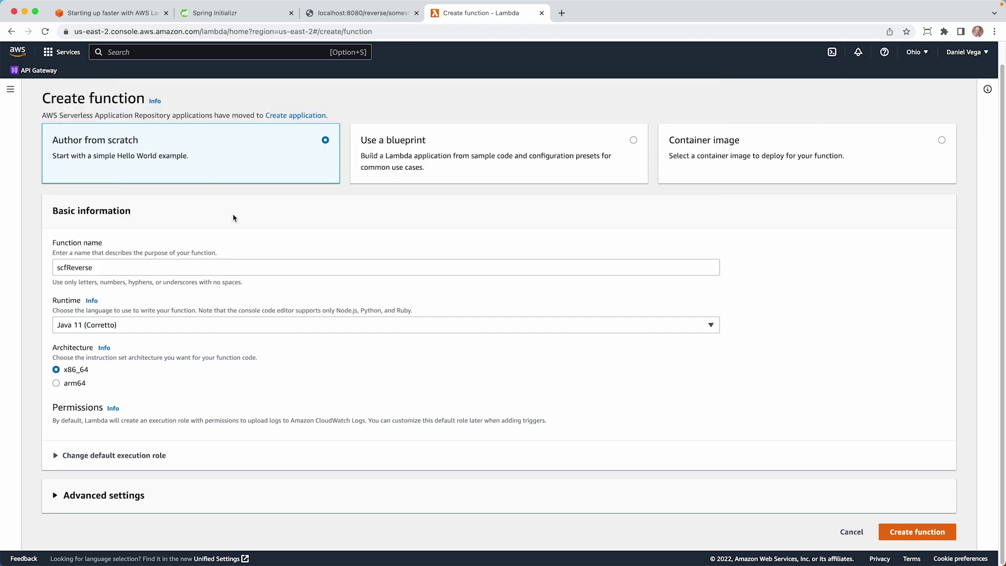
{"action": "left_click", "coordinate": [916, 540]}
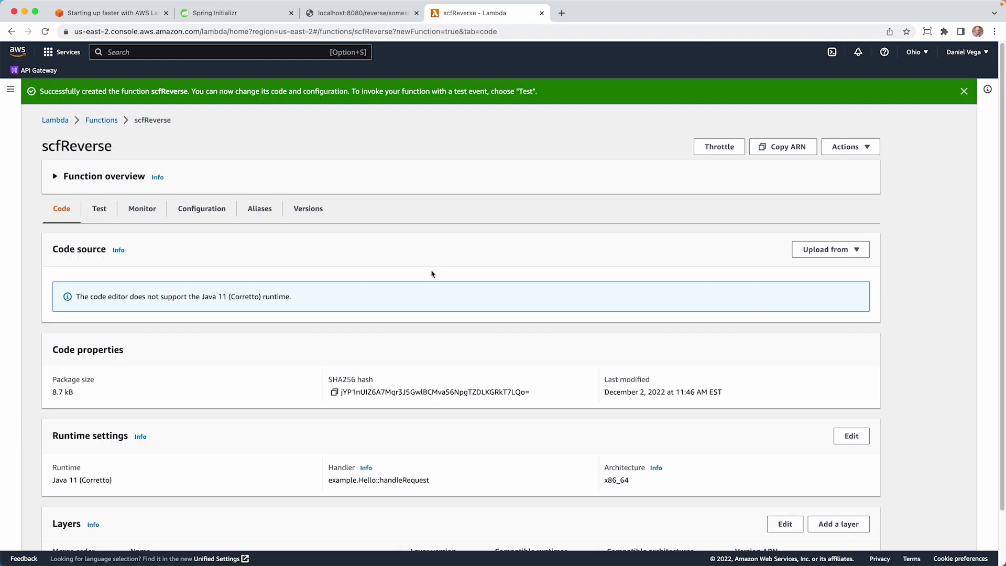
Step: Upload target/snapstart-0.0.1-SNAPSHOT-aws.jar as scfReverse's code and edit its runtime settings
{"action": "left_click", "coordinate": [824, 251]}
{"action": "left_click", "coordinate": [822, 264]}
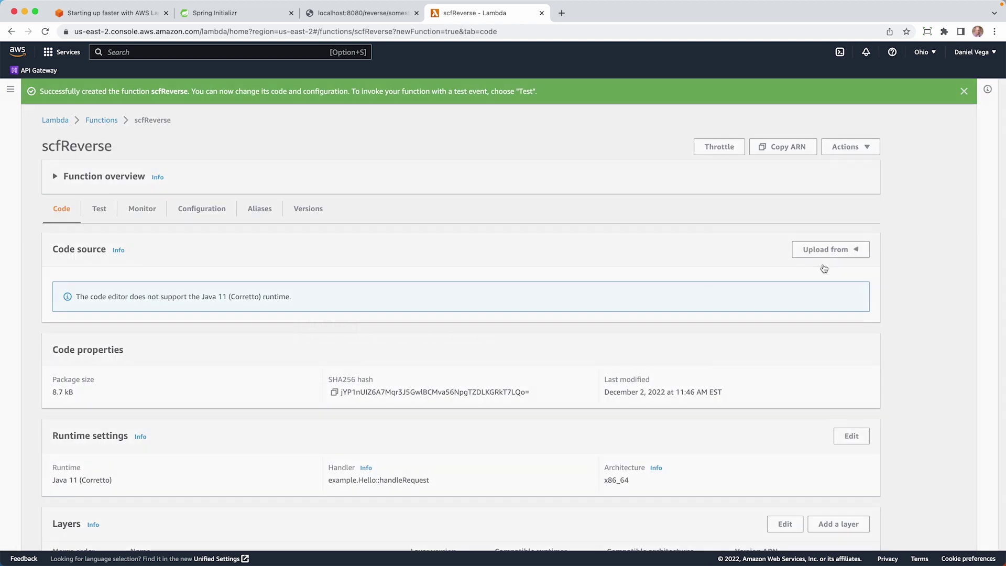
{"action": "left_click", "coordinate": [314, 318]}
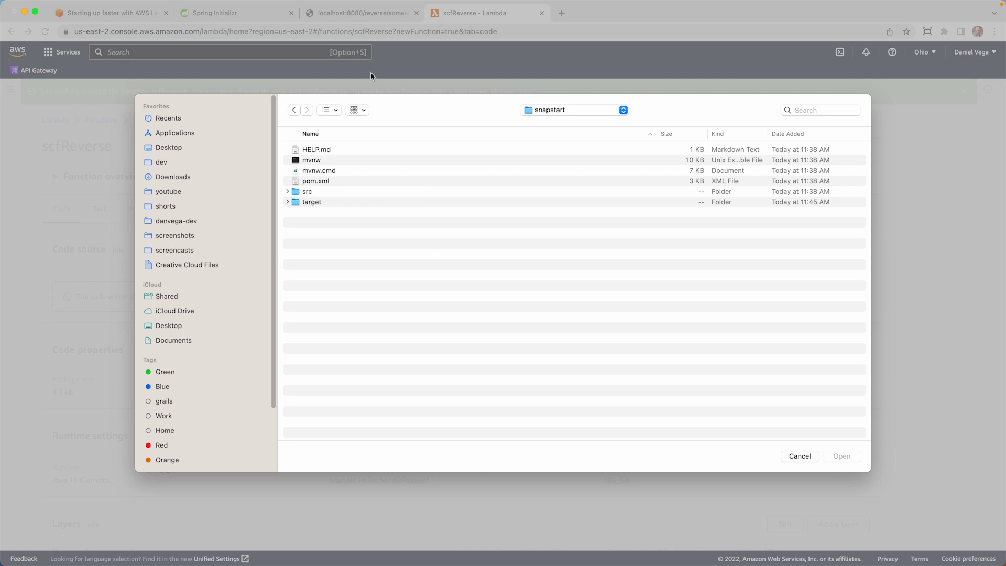
{"action": "double_click", "coordinate": [338, 202]}
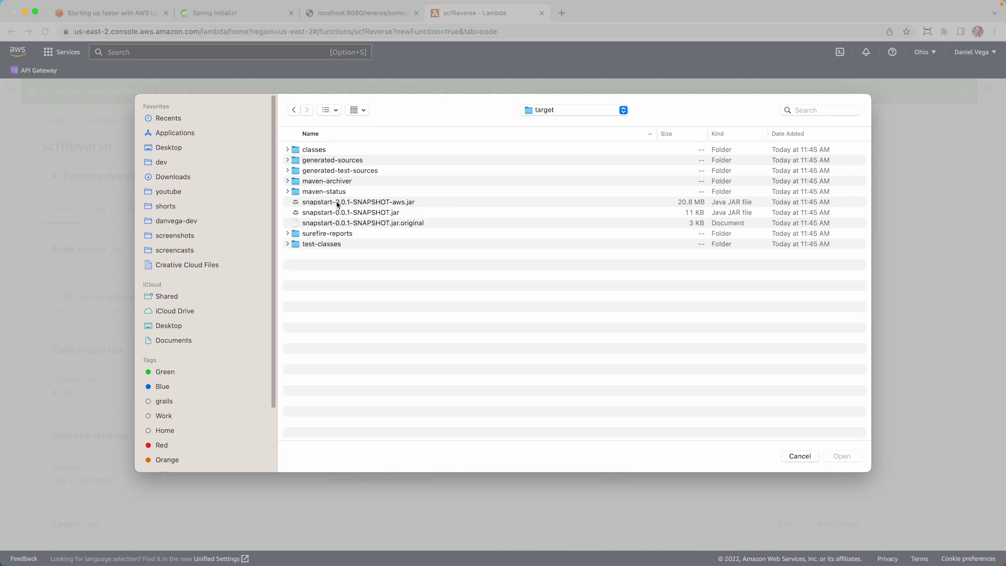
{"action": "left_click", "coordinate": [408, 202]}
{"action": "double_click", "coordinate": [409, 202]}
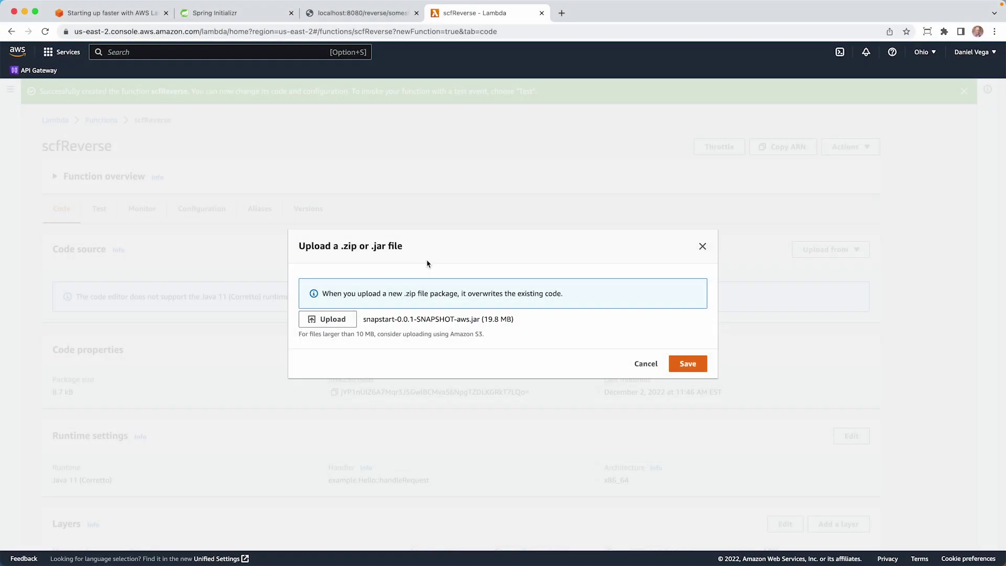
{"action": "left_click", "coordinate": [688, 363]}
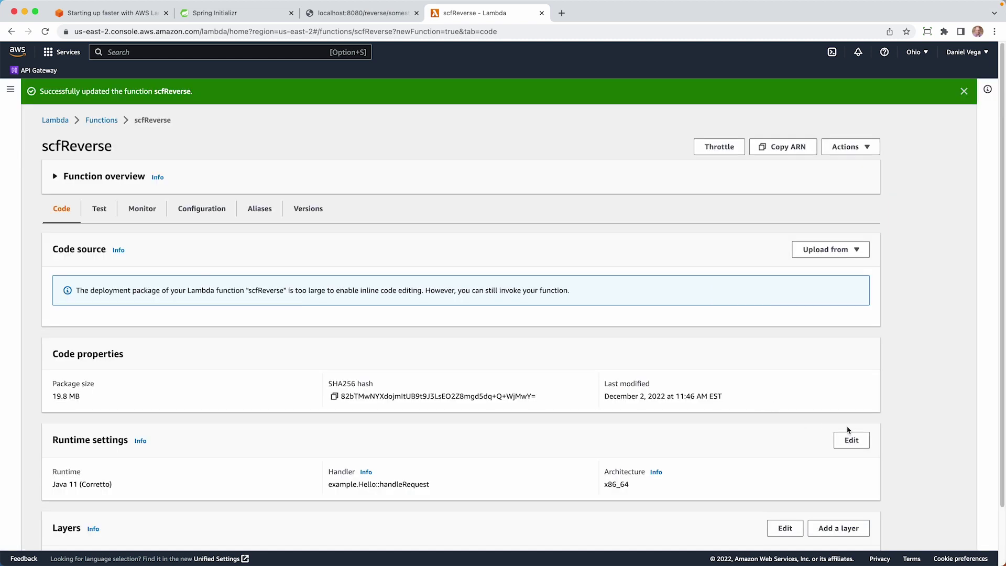
{"action": "left_click", "coordinate": [850, 435]}
{"action": "left_click", "coordinate": [163, 257]}
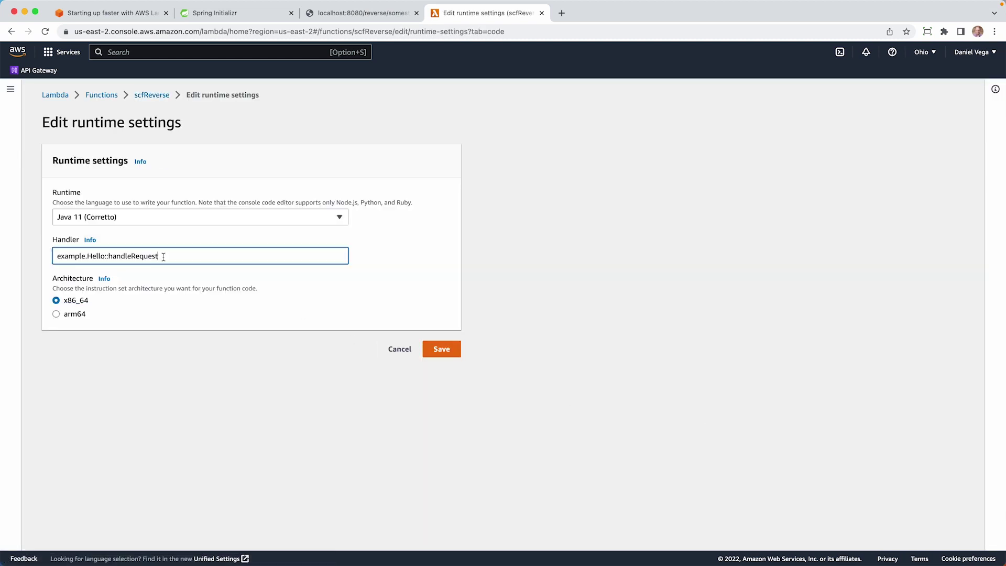
Step: Set the handler to org.springframework.cloud.function.adapter.aws.FunctionInvoker::handleRequest and save it
{"action": "key", "text": "super+a"}
{"action": "type", "text": "org.springframework.cloud.function.adapter.aws.FunctionInvoker::handleRequest"}
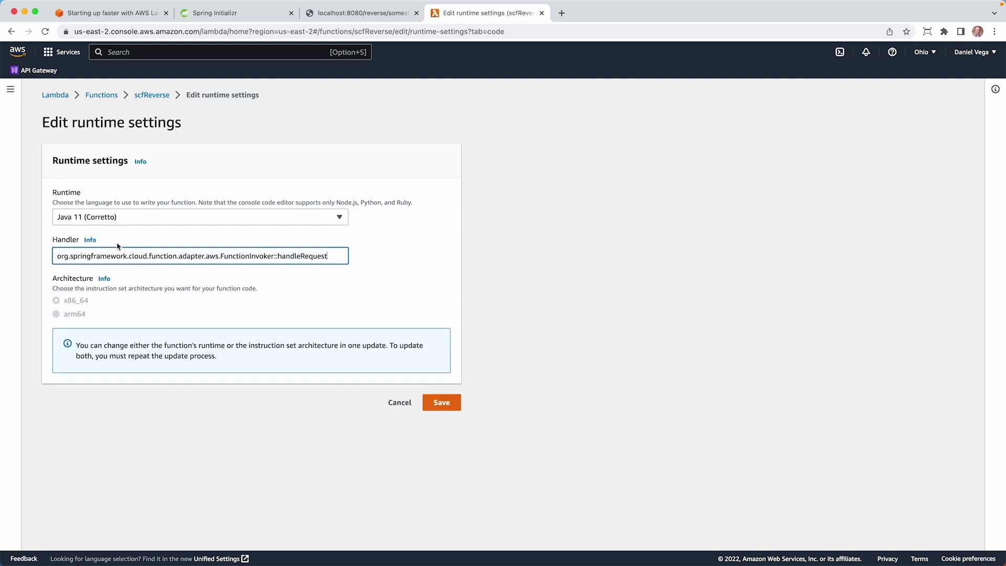
{"action": "left_click", "coordinate": [442, 403]}
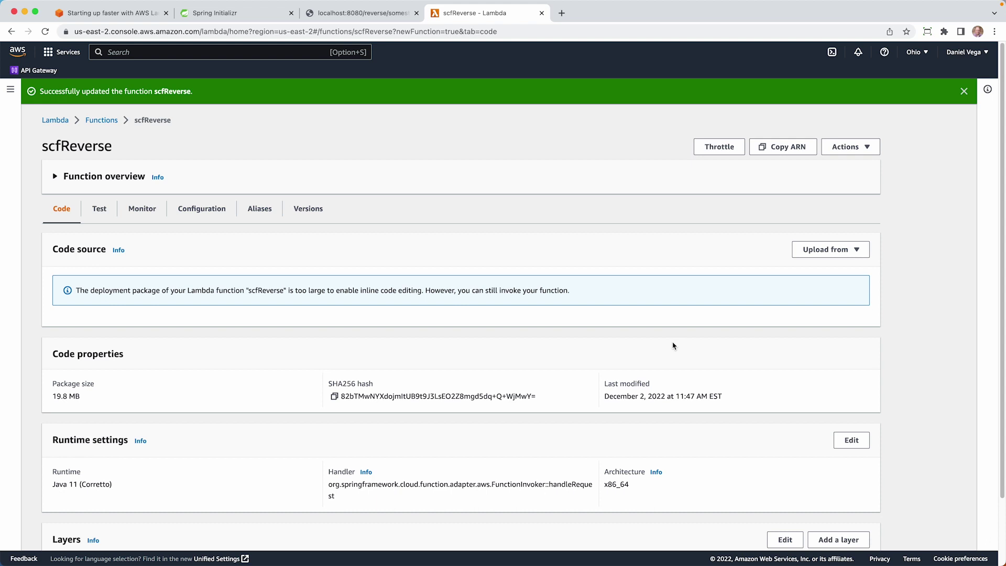
{"action": "scroll", "coordinate": [242, 375], "scroll_direction": "down", "scroll_amount": 3}
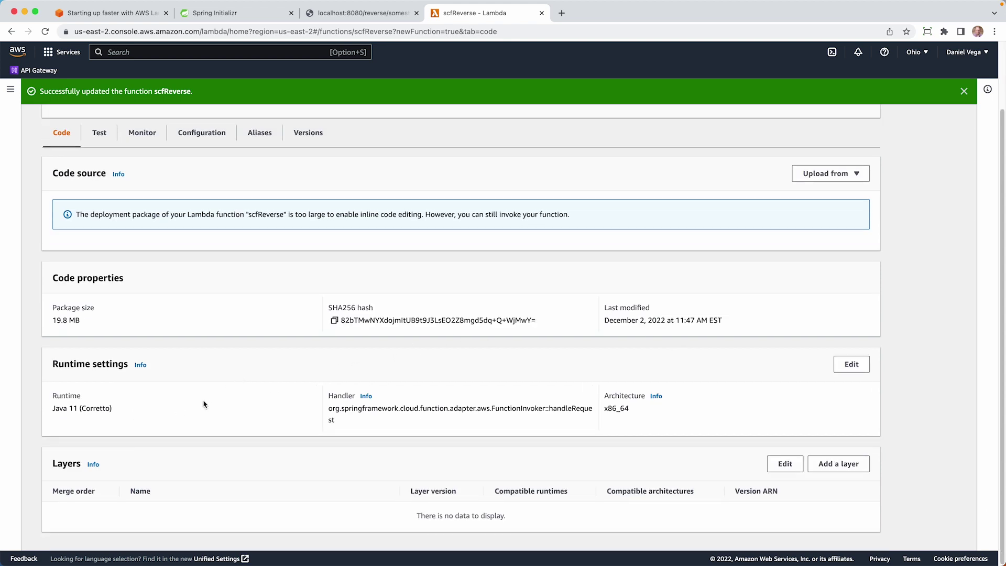
{"action": "left_click", "coordinate": [99, 133]}
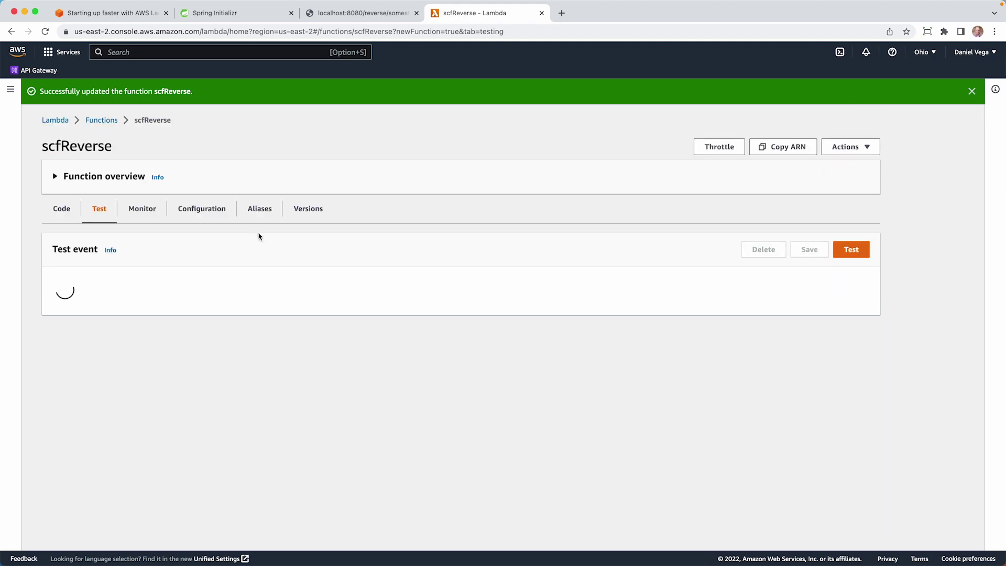
Step: Test scfReverse with the event "hello, world!" and confirm it returns "!dlrow ,olleh"
{"action": "scroll", "coordinate": [158, 462], "scroll_direction": "down", "scroll_amount": 5}
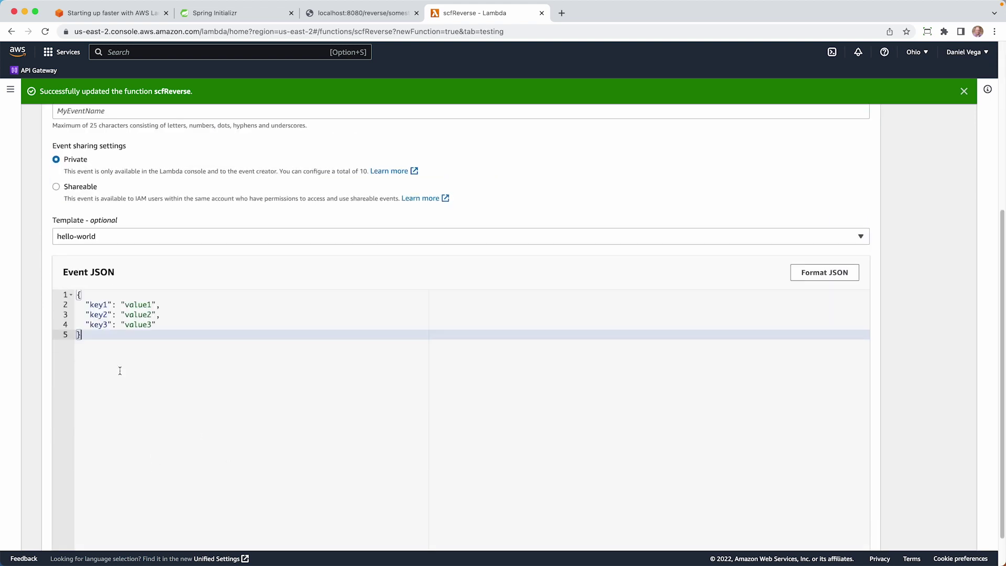
{"action": "key", "text": "super+a"}
{"action": "key", "text": "BackSpace"}
{"action": "type", "text": "\""}
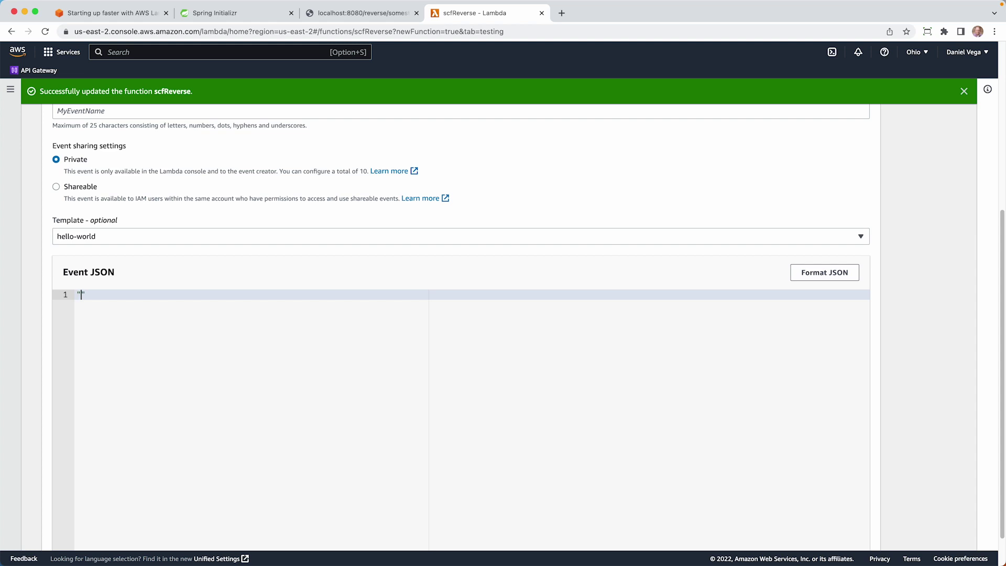
{"action": "type", "text": "hello, world!"}
{"action": "scroll", "coordinate": [220, 248], "scroll_direction": "up", "scroll_amount": 6}
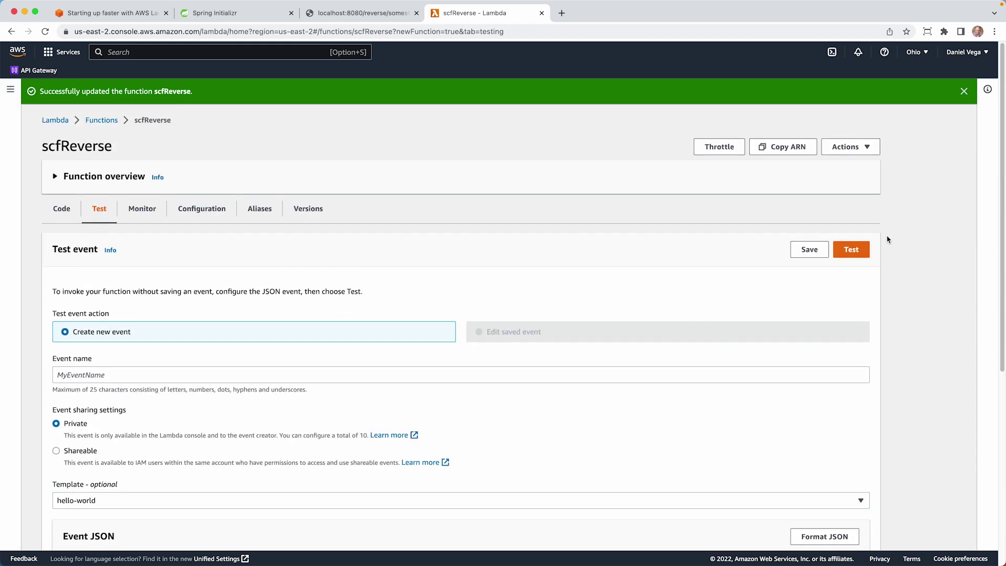
{"action": "left_click", "coordinate": [852, 250]}
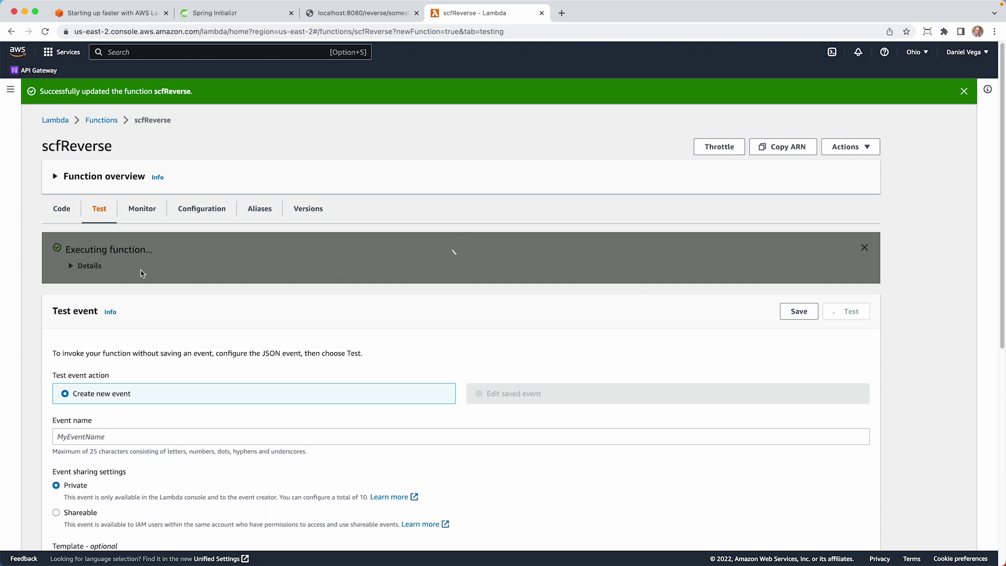
{"action": "left_click", "coordinate": [82, 267]}
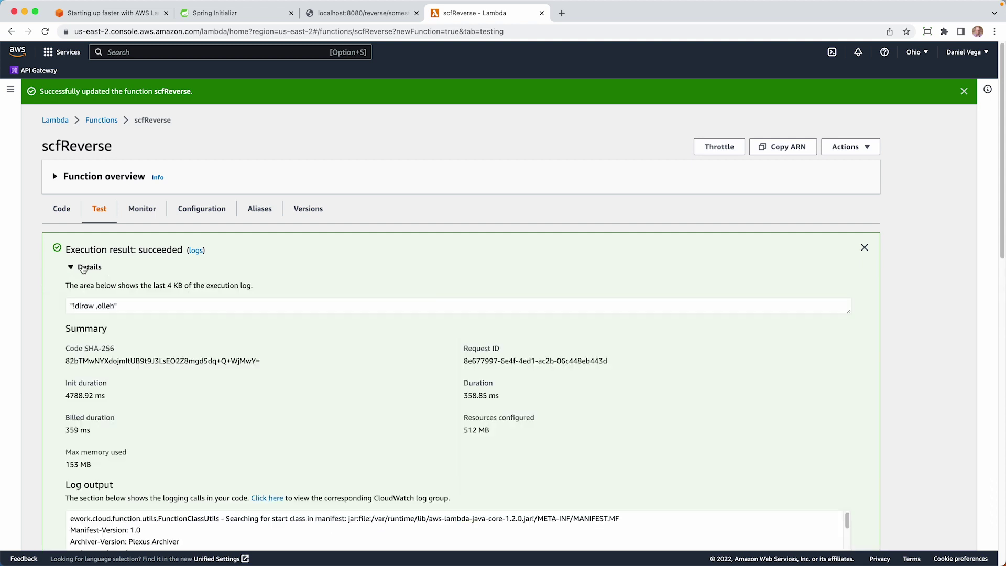
{"action": "left_click_drag", "start_coordinate": [73, 306], "coordinate": [127, 303]}
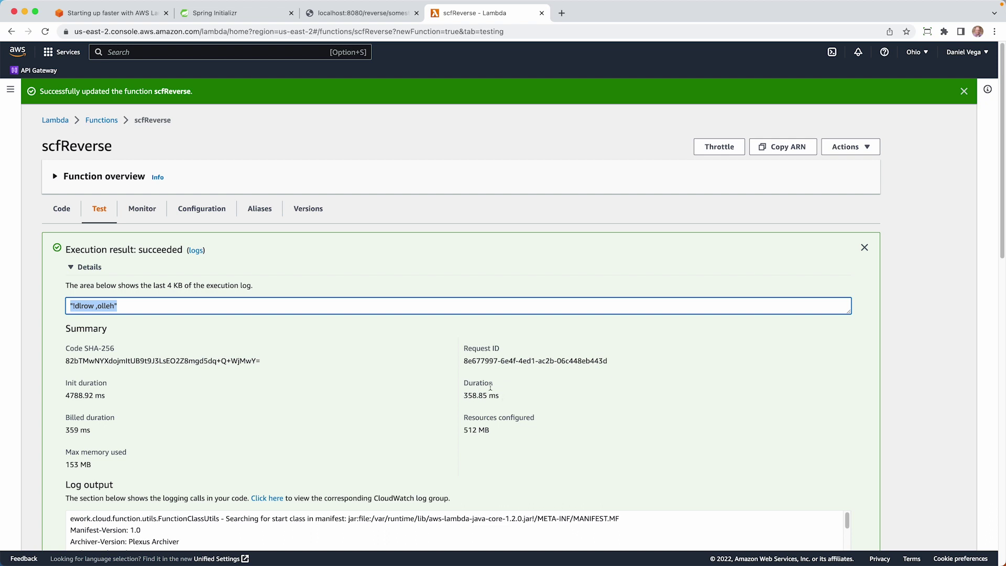
Step: Review the execution result and run the same test a second time
{"action": "scroll", "coordinate": [434, 393], "scroll_direction": "down", "scroll_amount": 1}
{"action": "scroll", "coordinate": [434, 392], "scroll_direction": "down", "scroll_amount": 2}
{"action": "scroll", "coordinate": [434, 392], "scroll_direction": "up", "scroll_amount": 2}
{"action": "scroll", "coordinate": [802, 281], "scroll_direction": "down", "scroll_amount": 5}
{"action": "scroll", "coordinate": [802, 281], "scroll_direction": "down", "scroll_amount": 3}
{"action": "left_click", "coordinate": [850, 313]}
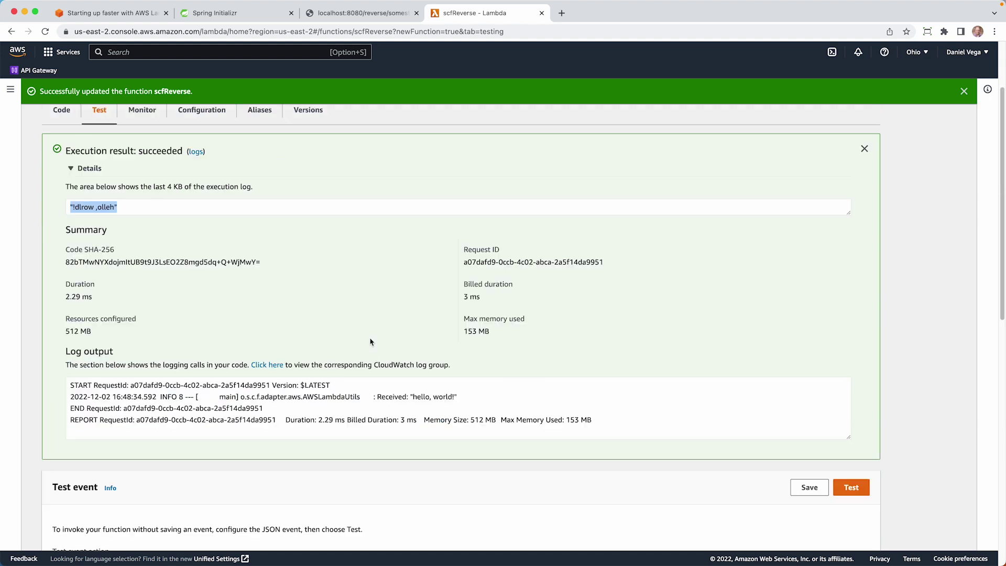
Step: Note the warm rerun's 2.29 ms duration, then view General configuration showing SnapStart None
{"action": "left_click_drag", "start_coordinate": [67, 394], "coordinate": [126, 395]}
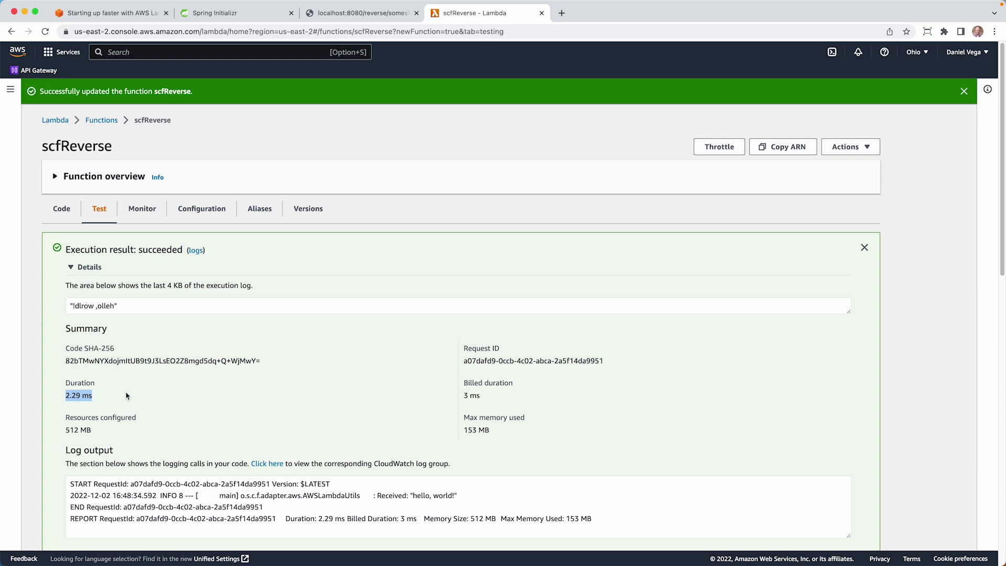
{"action": "left_click", "coordinate": [277, 398]}
Step: Set SnapStart to PublishedVersions, save, and view the still-empty Versions list
{"action": "left_click", "coordinate": [212, 208]}
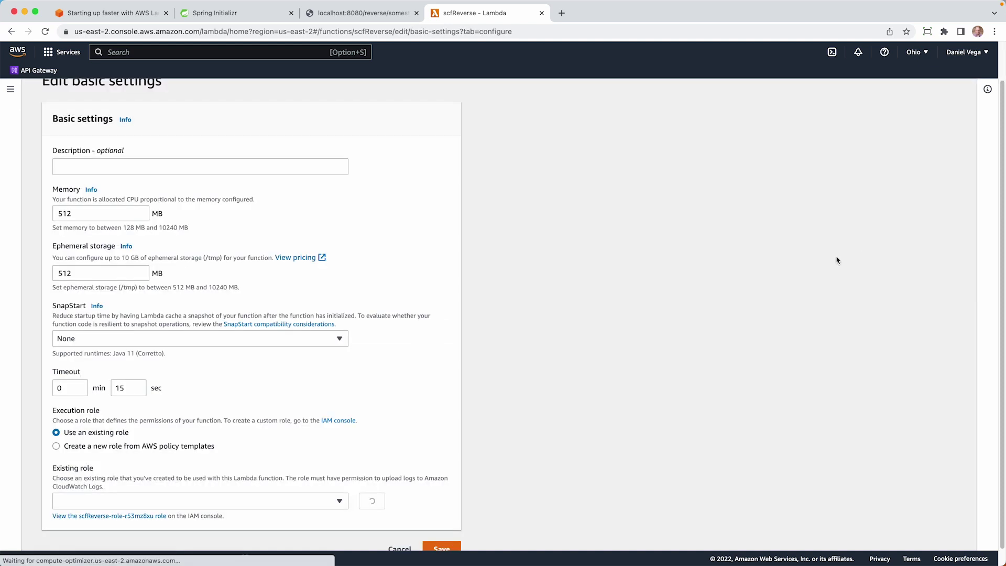
{"action": "left_click", "coordinate": [851, 249]}
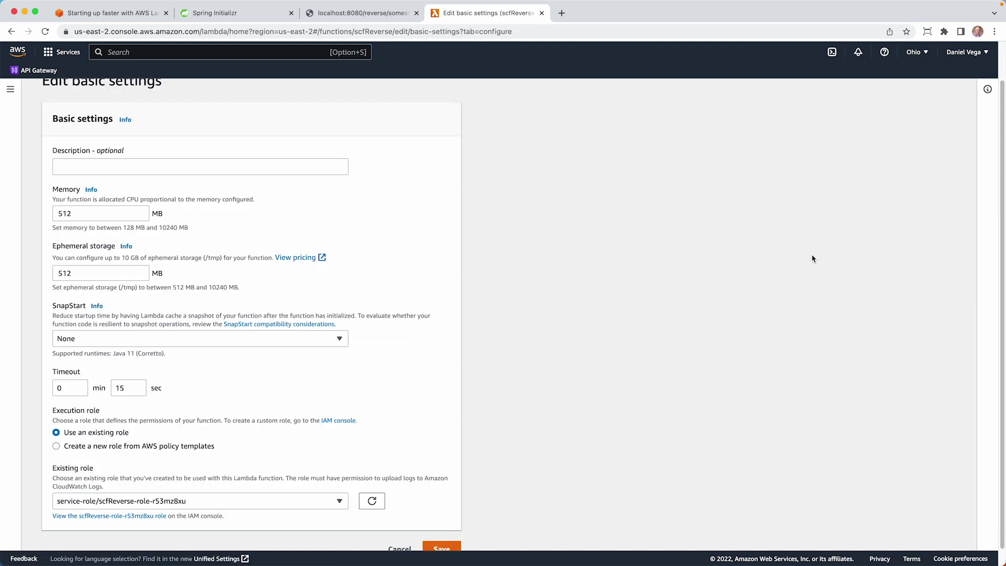
{"action": "left_click", "coordinate": [193, 336]}
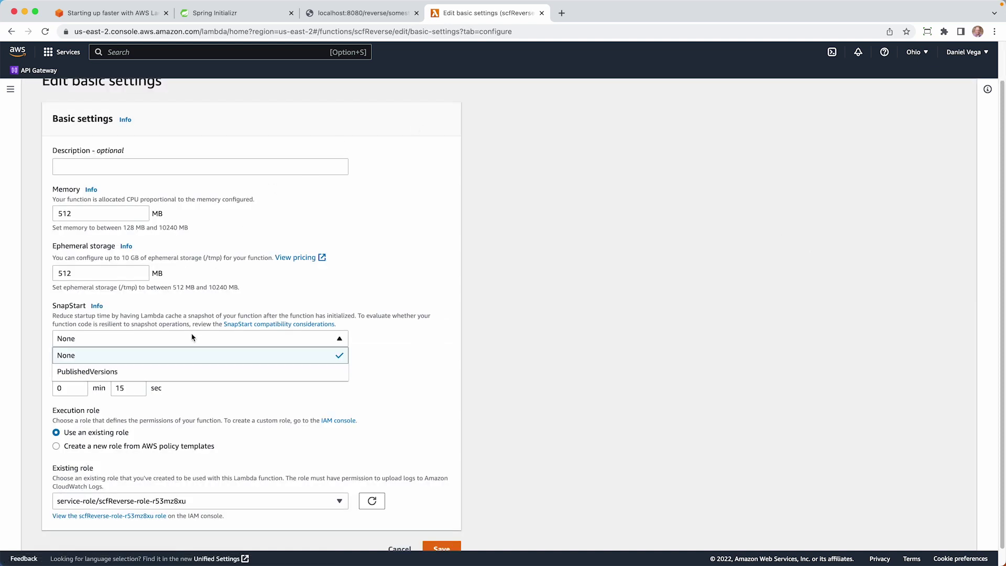
{"action": "left_click", "coordinate": [177, 371]}
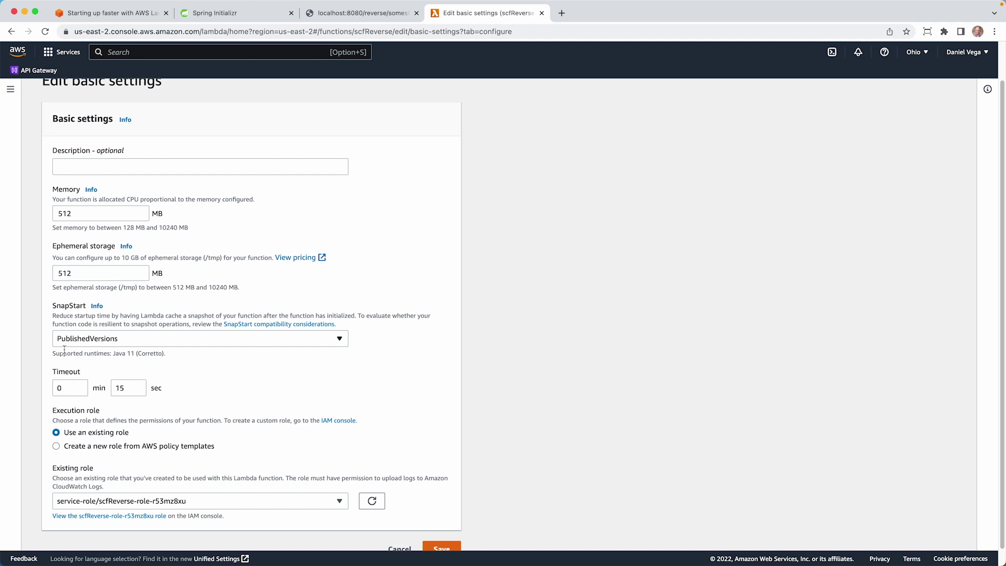
{"action": "left_click_drag", "start_coordinate": [50, 360], "coordinate": [177, 356]}
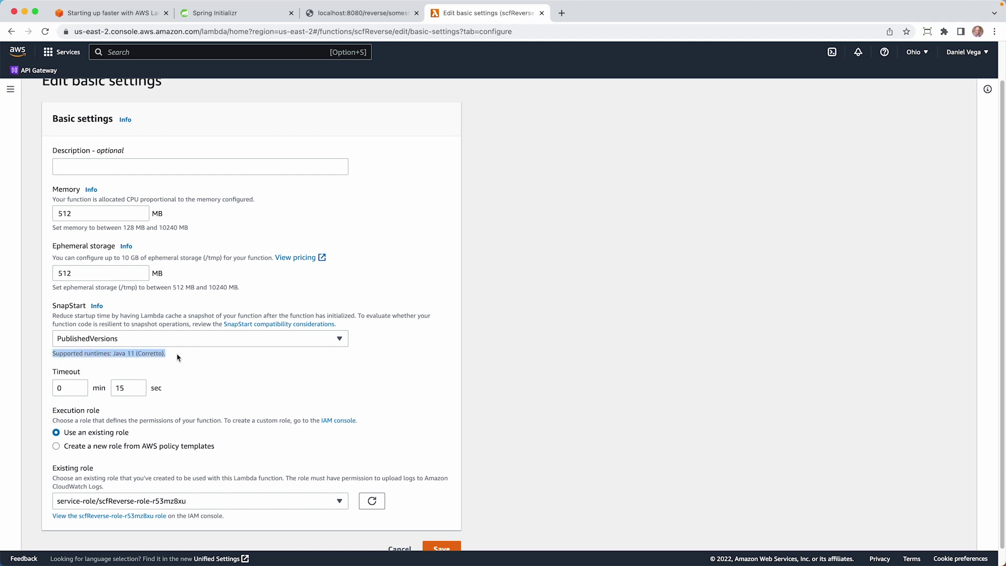
{"action": "left_click", "coordinate": [177, 357]}
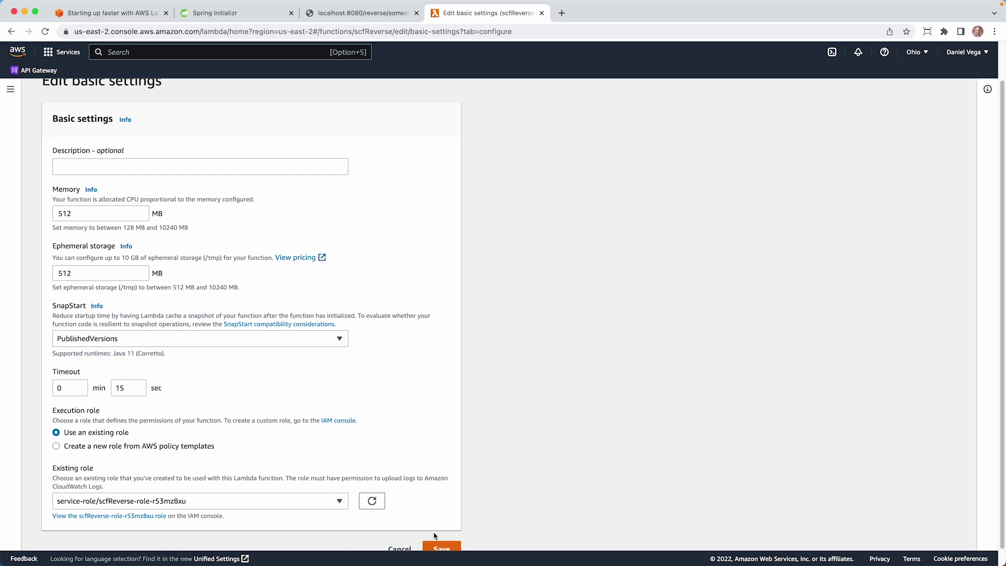
{"action": "left_click", "coordinate": [438, 548]}
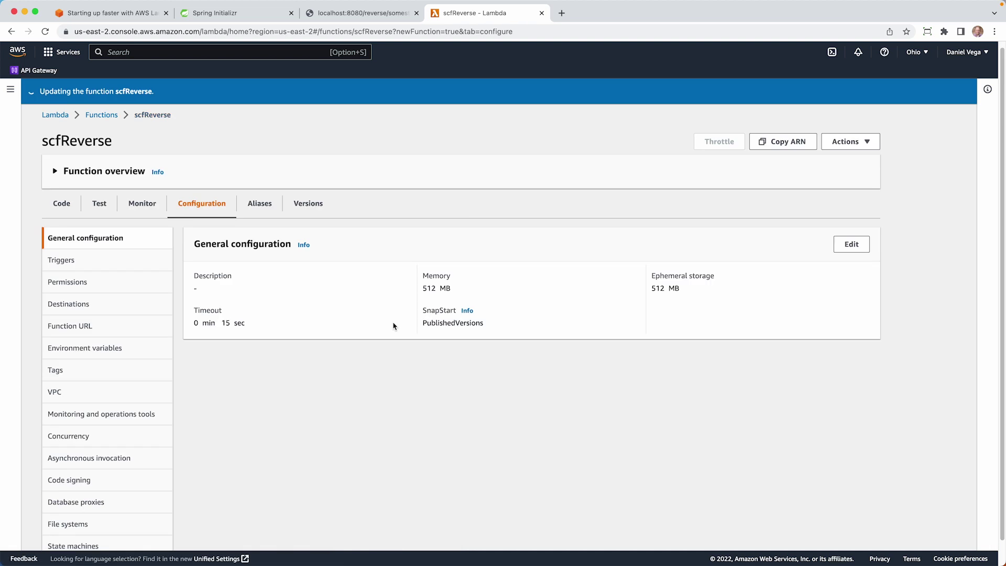
{"action": "left_click", "coordinate": [301, 208]}
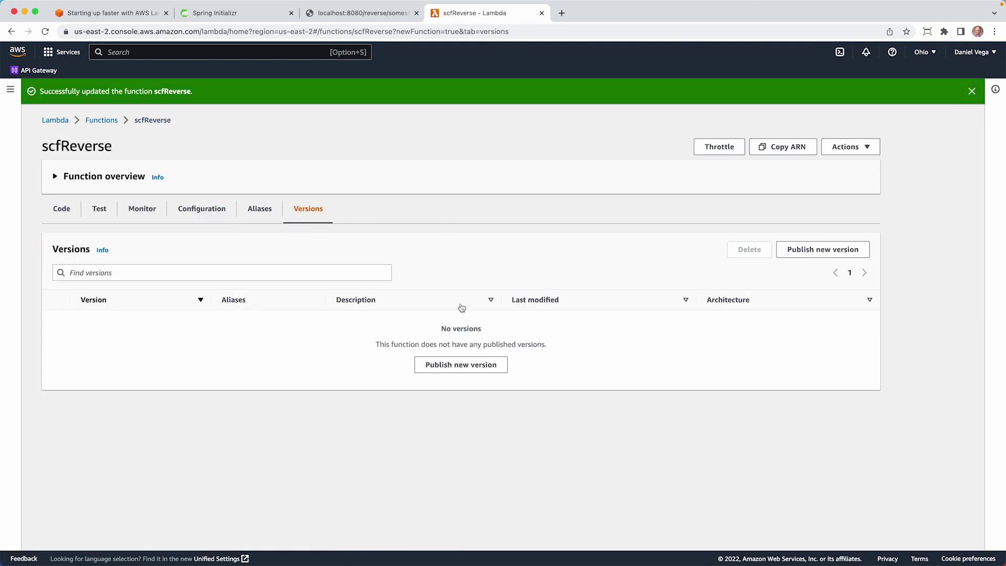
Step: Publish version 2 of scfReverse with an empty description so SnapStart is On
{"action": "left_click", "coordinate": [469, 366]}
{"action": "left_click", "coordinate": [448, 325]}
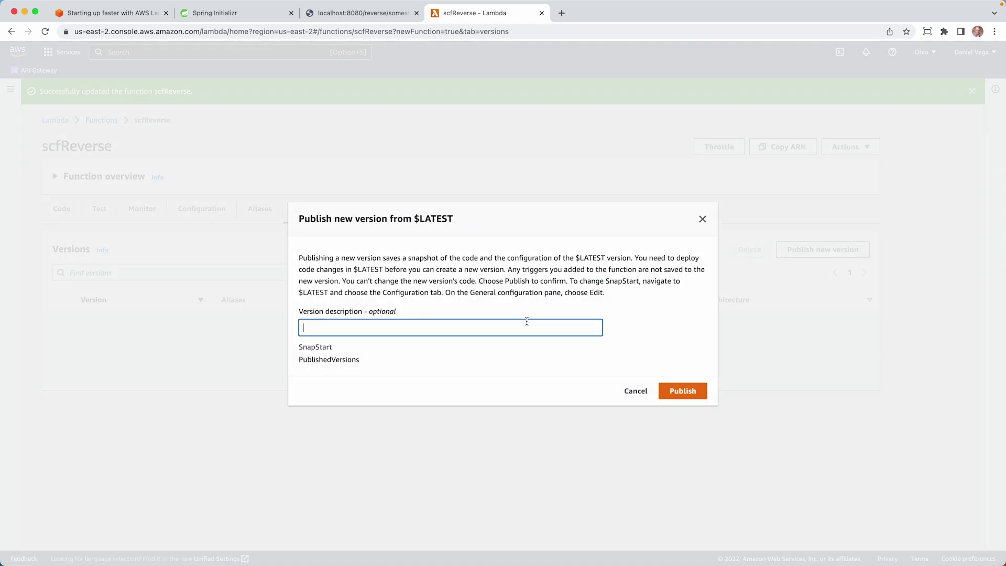
{"action": "left_click", "coordinate": [674, 390]}
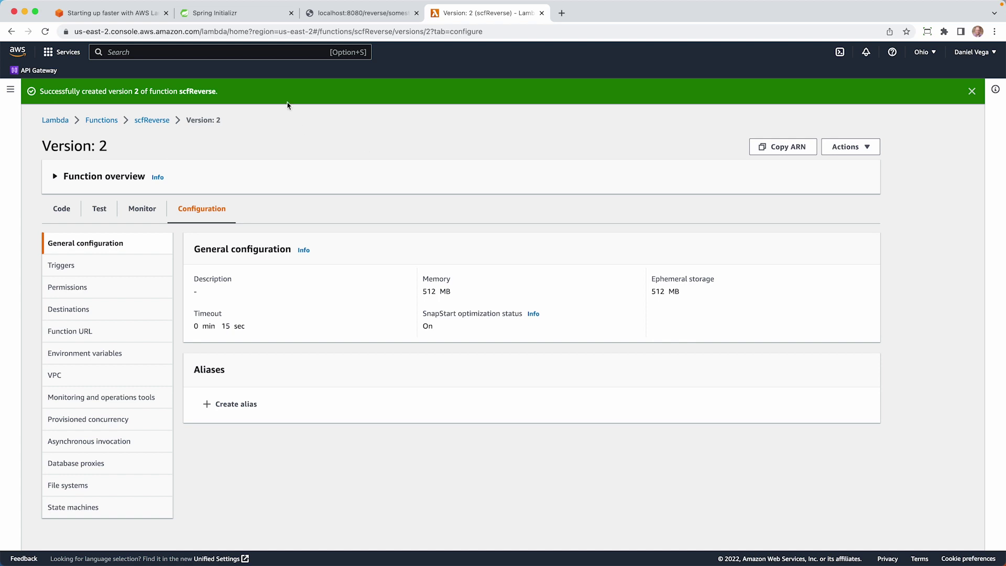
{"action": "left_click", "coordinate": [107, 210]}
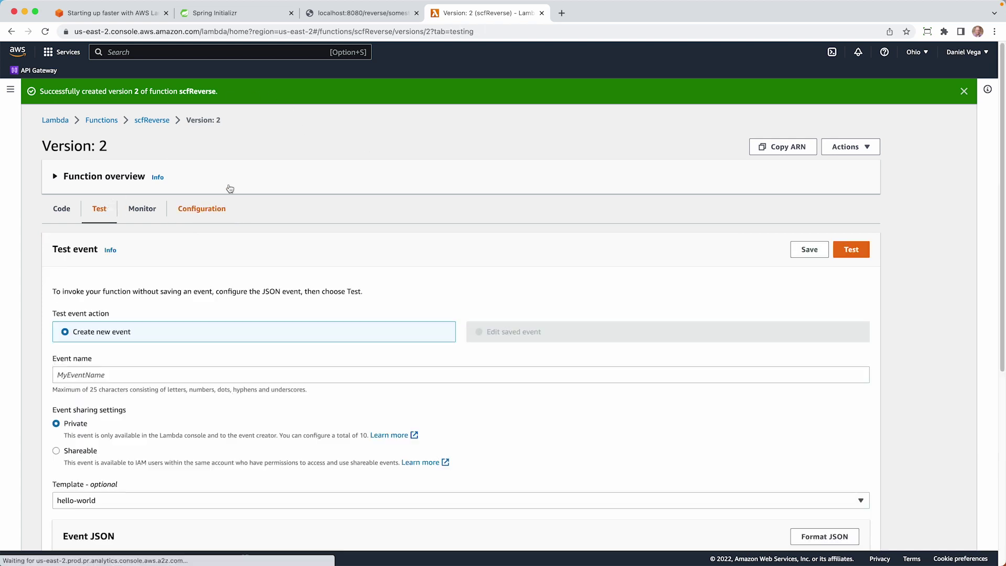
Step: Replace the sample event JSON with the string "hello, world" and run the test
{"action": "scroll", "coordinate": [278, 265], "scroll_direction": "down", "scroll_amount": 6}
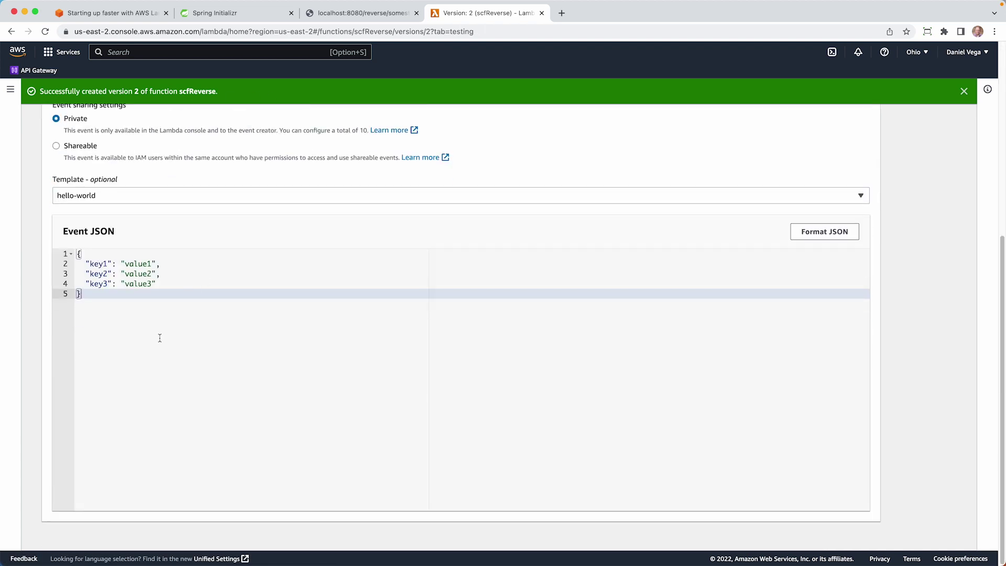
{"action": "key", "text": "super+a"}
{"action": "key", "text": "BackSpace"}
{"action": "type", "text": "\""}
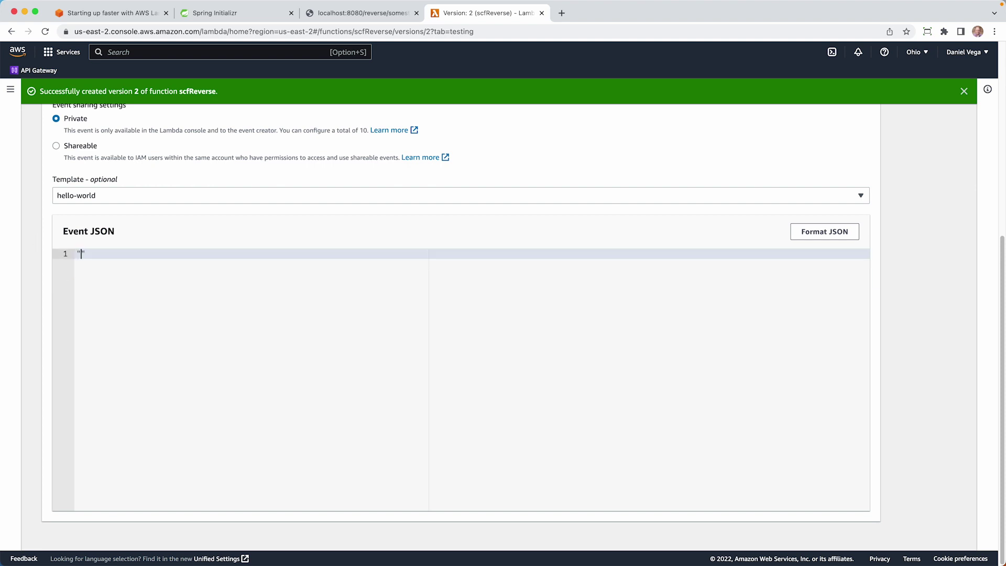
{"action": "type", "text": "hello, world!"}
{"action": "scroll", "coordinate": [445, 251], "scroll_direction": "up", "scroll_amount": 6}
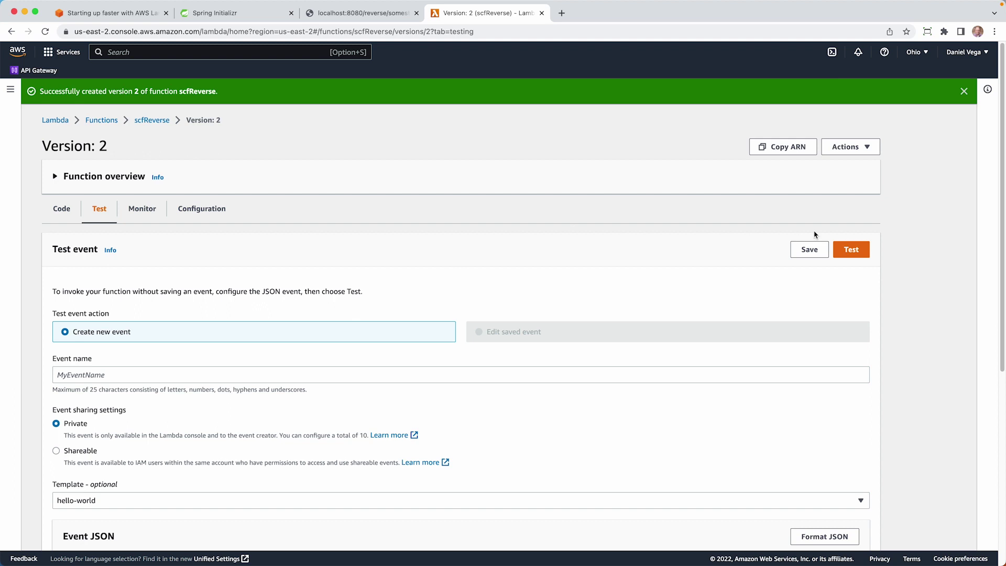
{"action": "left_click", "coordinate": [865, 252]}
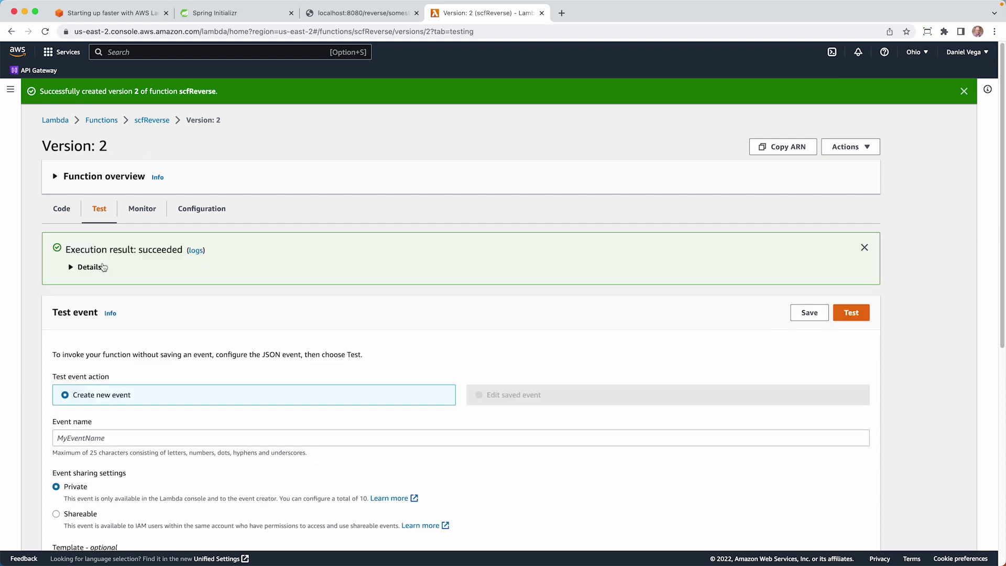
Step: Expand the execution details showing "!dlrow ,olleh" and the 351.72 ms restore
{"action": "left_click", "coordinate": [104, 267]}
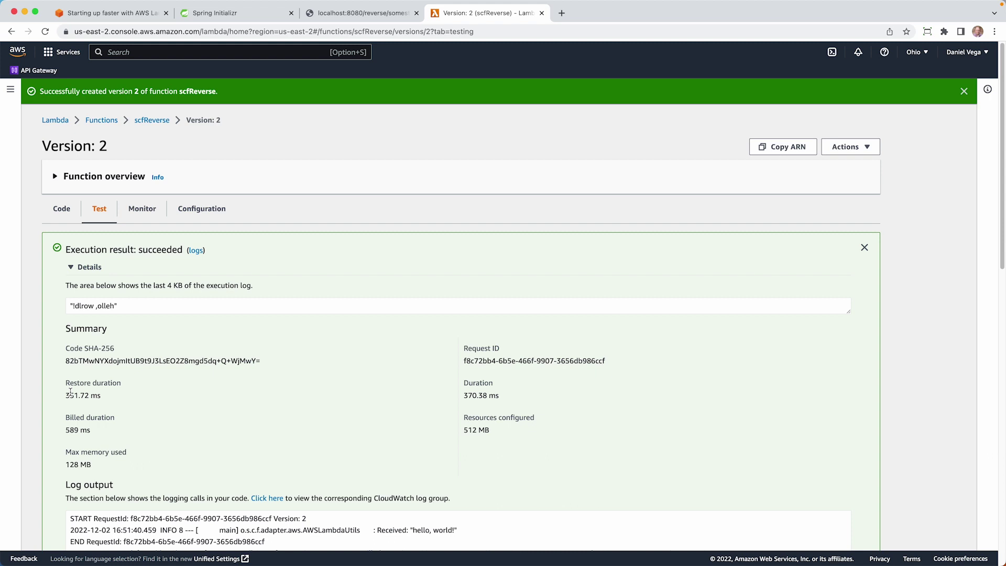
{"action": "scroll", "coordinate": [179, 394], "scroll_direction": "down", "scroll_amount": 1}
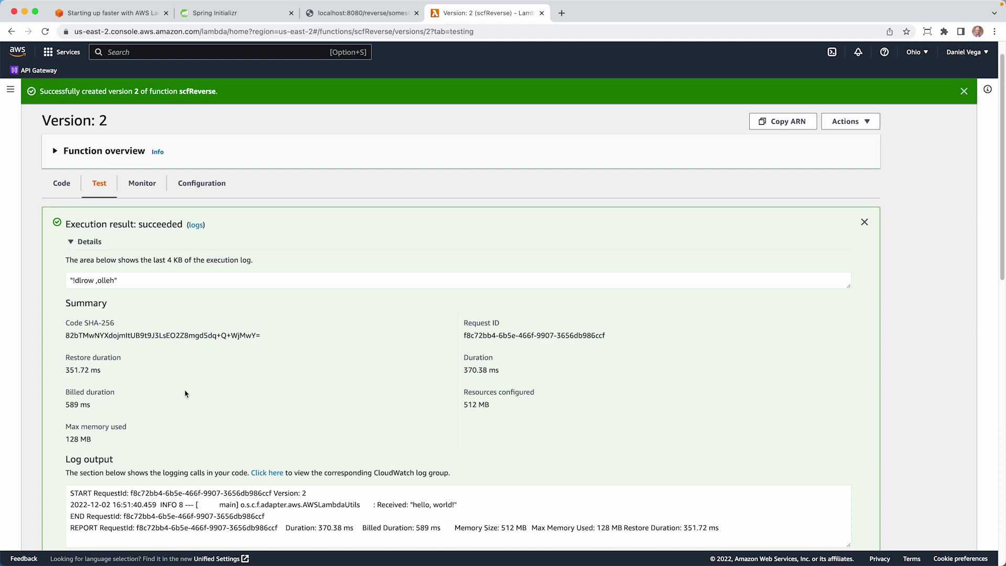
{"action": "scroll", "coordinate": [184, 394], "scroll_direction": "down", "scroll_amount": 1}
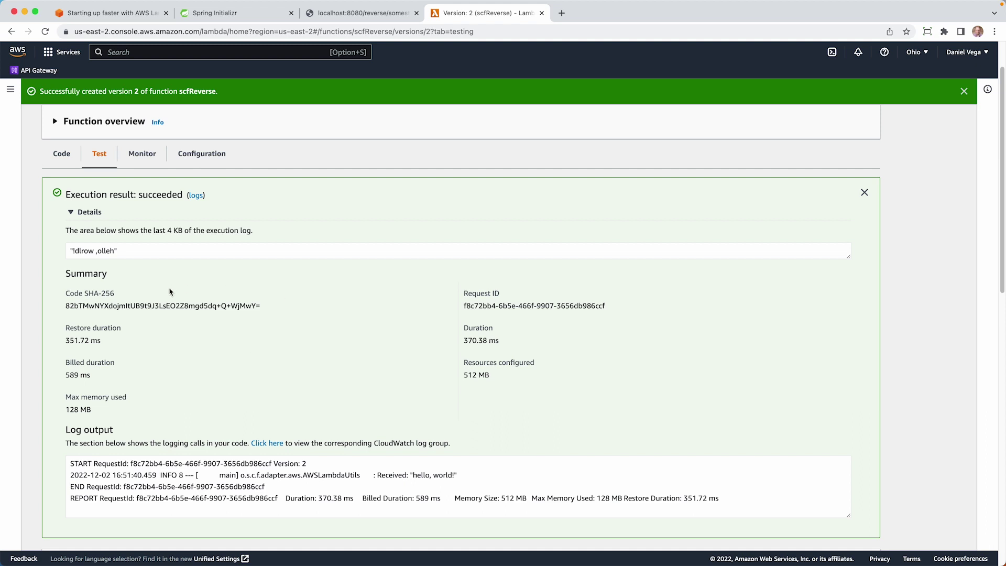
{"action": "scroll", "coordinate": [638, 330], "scroll_direction": "down", "scroll_amount": 8}
Step: Rerun the version 2 test and confirm "!dlrow ,olleh" returned in 20.10 ms
{"action": "left_click", "coordinate": [853, 358]}
{"action": "scroll", "coordinate": [67, 203], "scroll_direction": "up", "scroll_amount": 7}
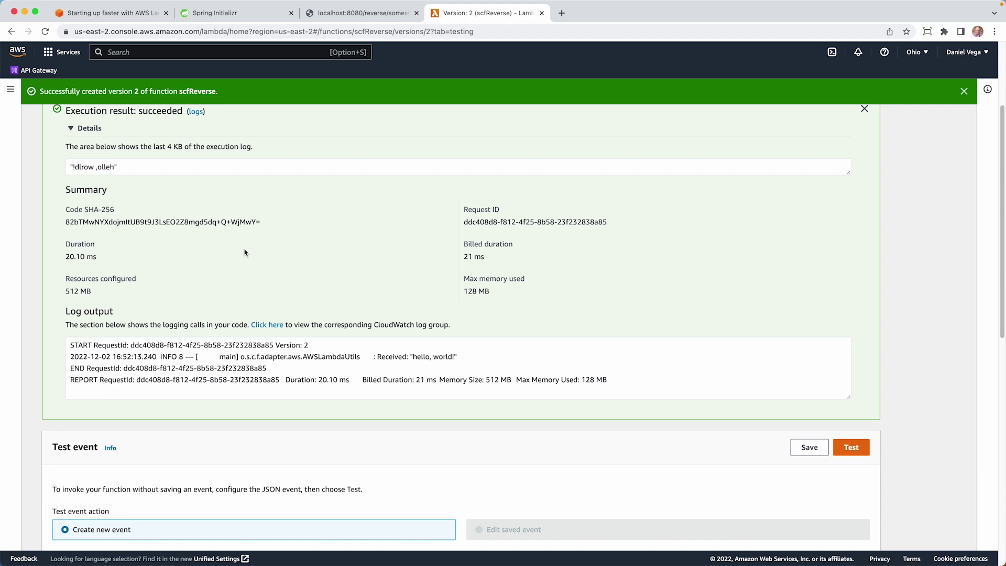
{"action": "scroll", "coordinate": [251, 233], "scroll_direction": "down", "scroll_amount": 1}
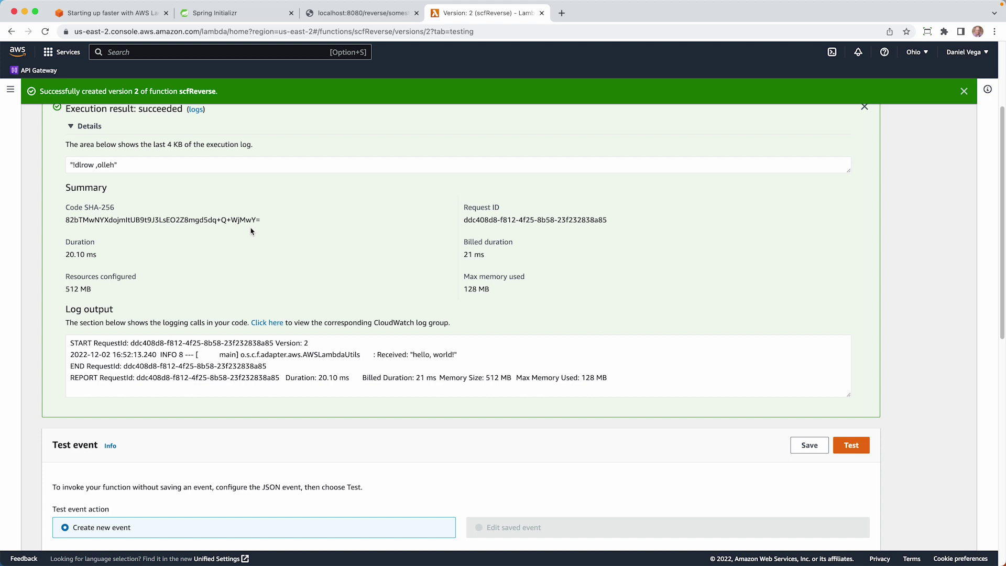
{"action": "scroll", "coordinate": [257, 231], "scroll_direction": "down", "scroll_amount": 5}
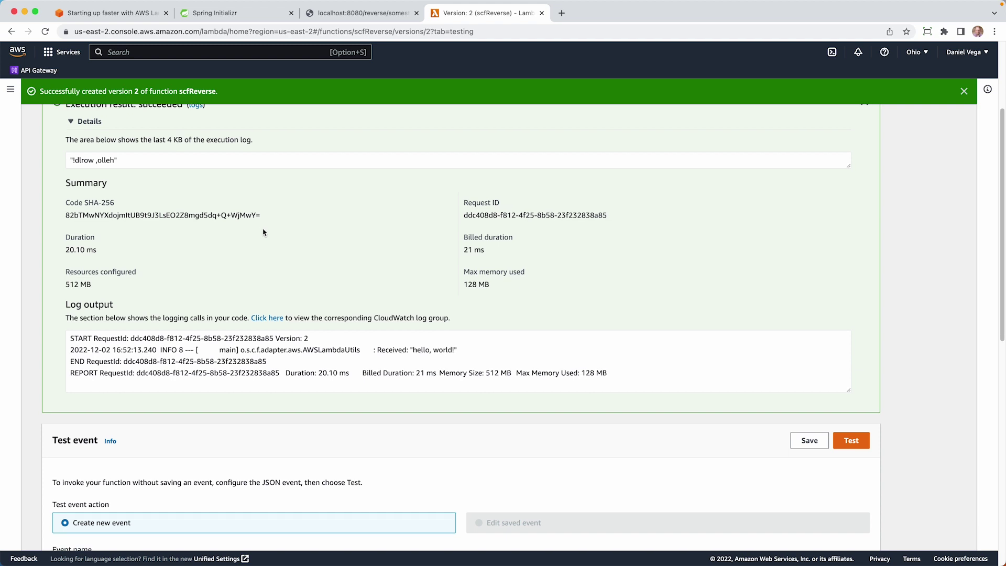
{"action": "scroll", "coordinate": [266, 229], "scroll_direction": "down", "scroll_amount": 9}
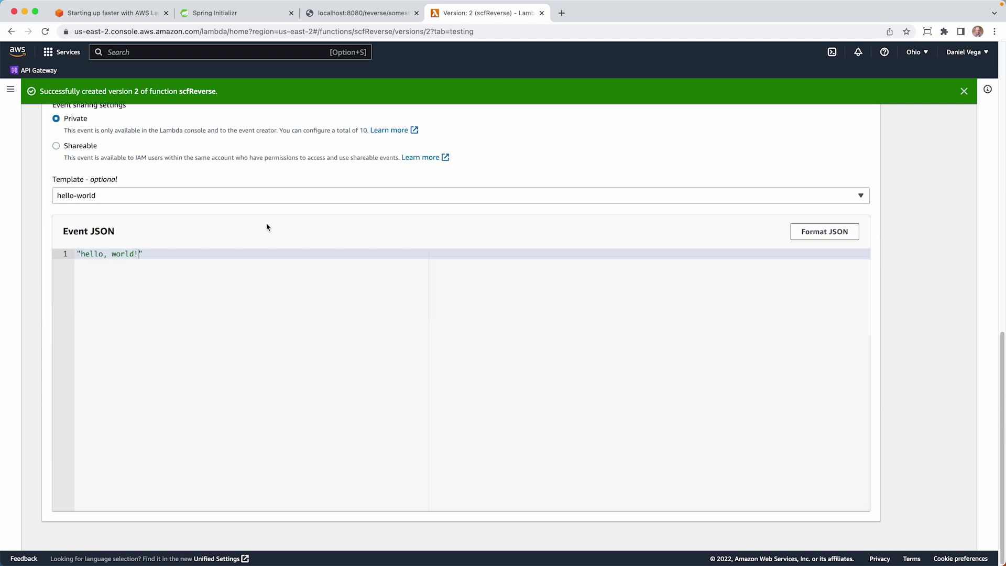
{"action": "scroll", "coordinate": [267, 224], "scroll_direction": "up", "scroll_amount": 17}
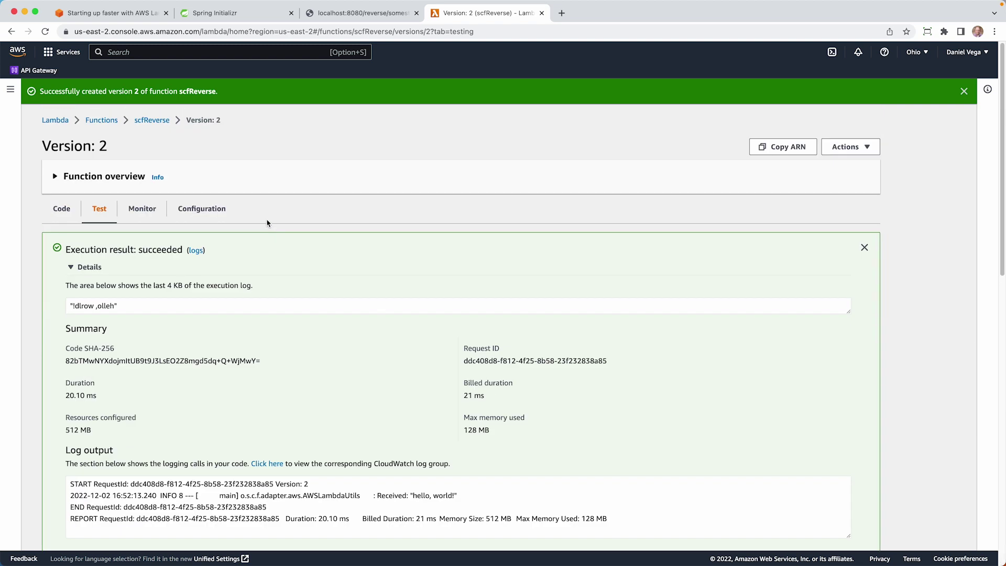